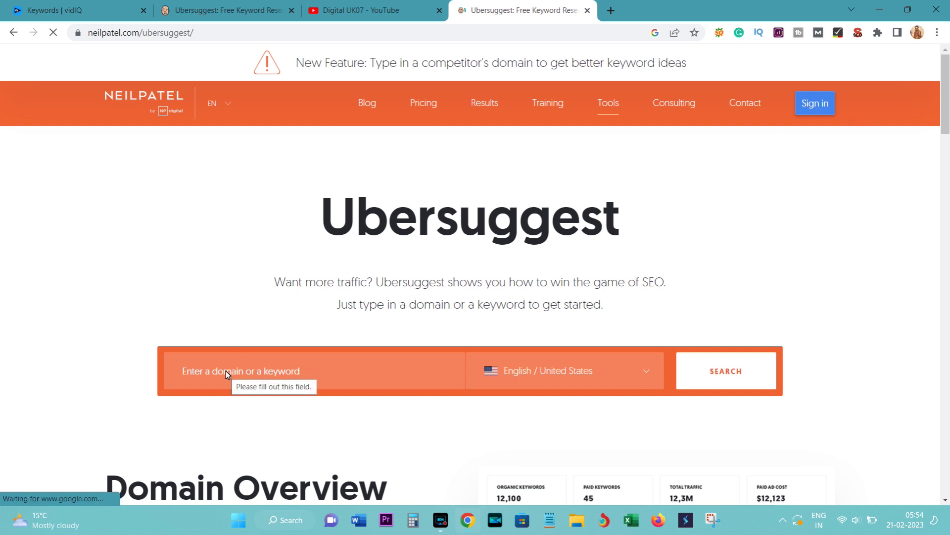
Step: Search for the keyword "cricket ranking" with the language and location set to English / India
click(209, 374)
text(cricket ranking)
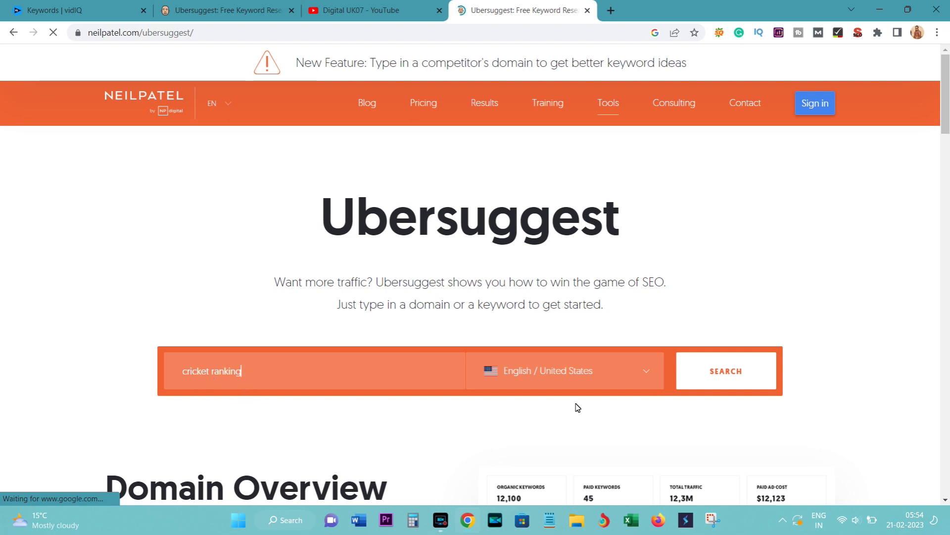
click(650, 369)
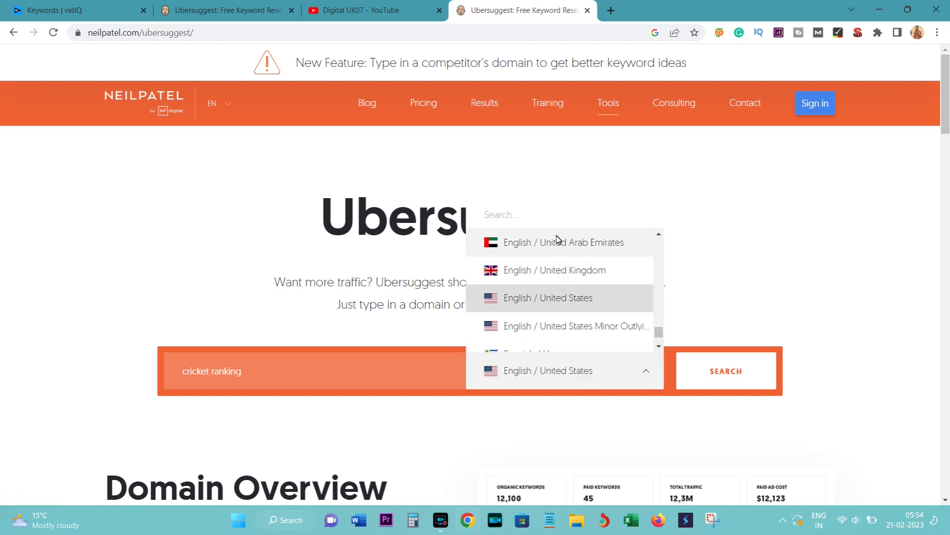
click(514, 216)
text(infia)
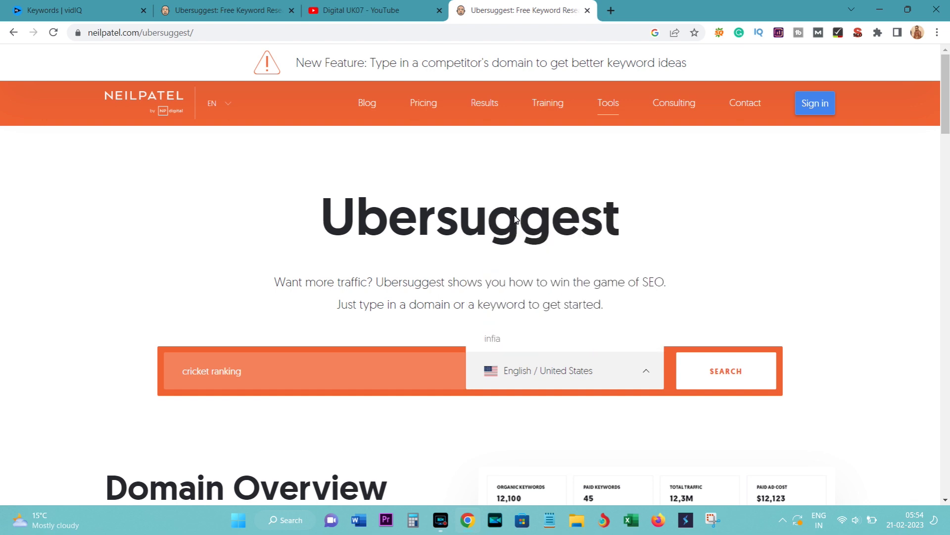
key(BackSpace)
text(d)
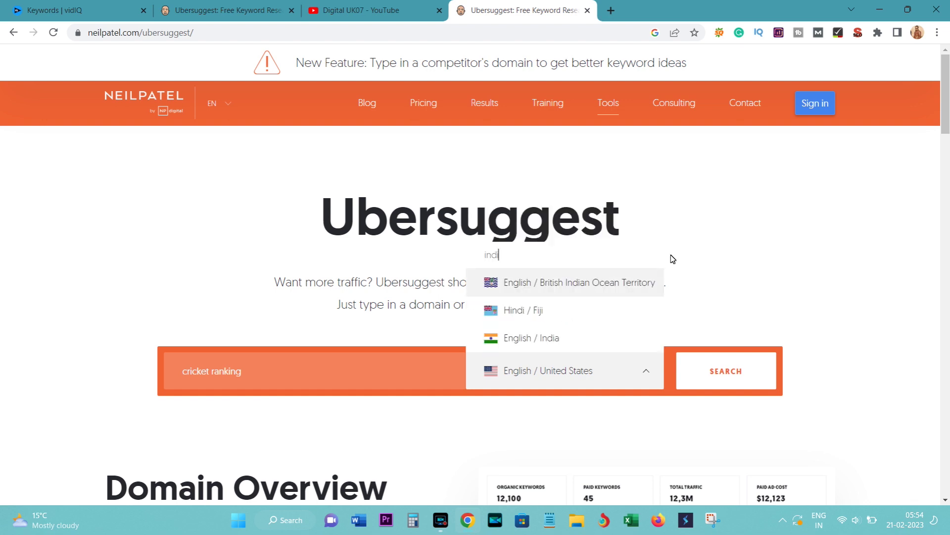
click(528, 337)
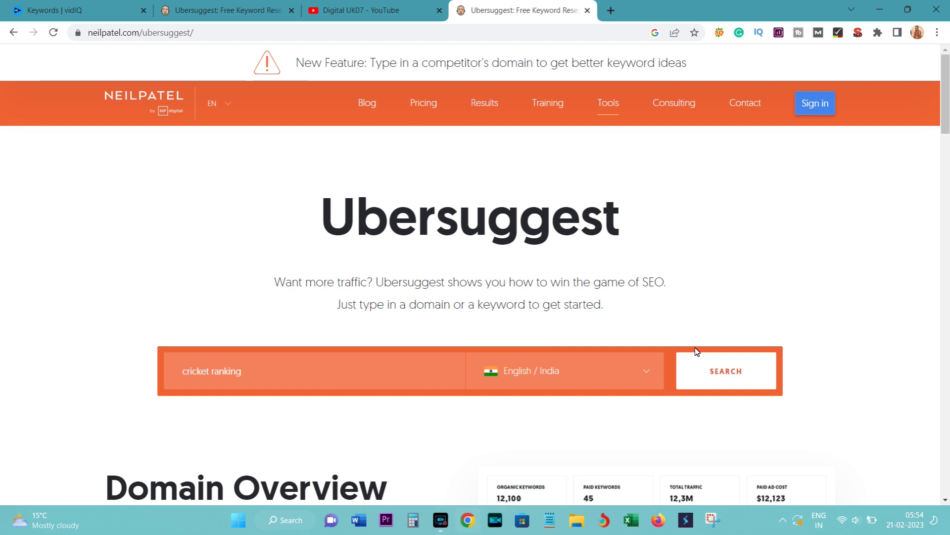
click(720, 379)
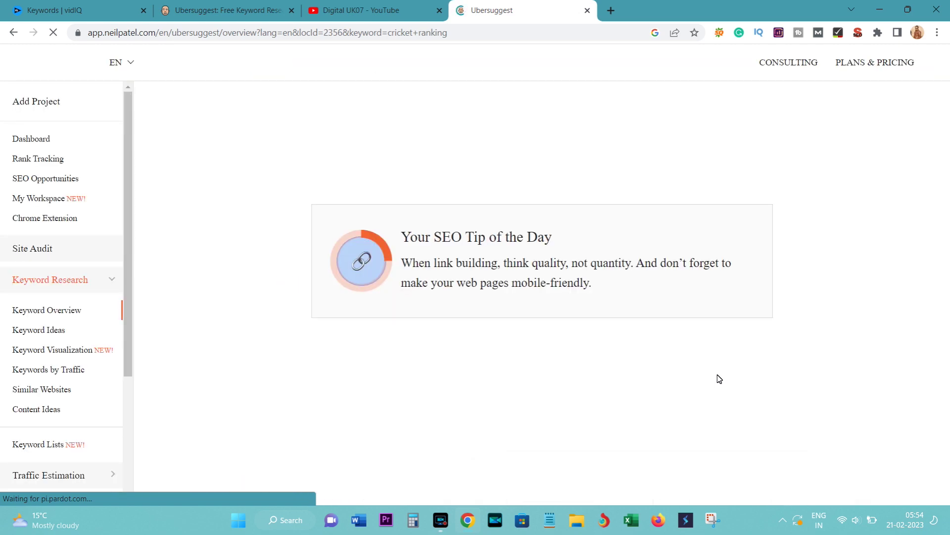
click(929, 94)
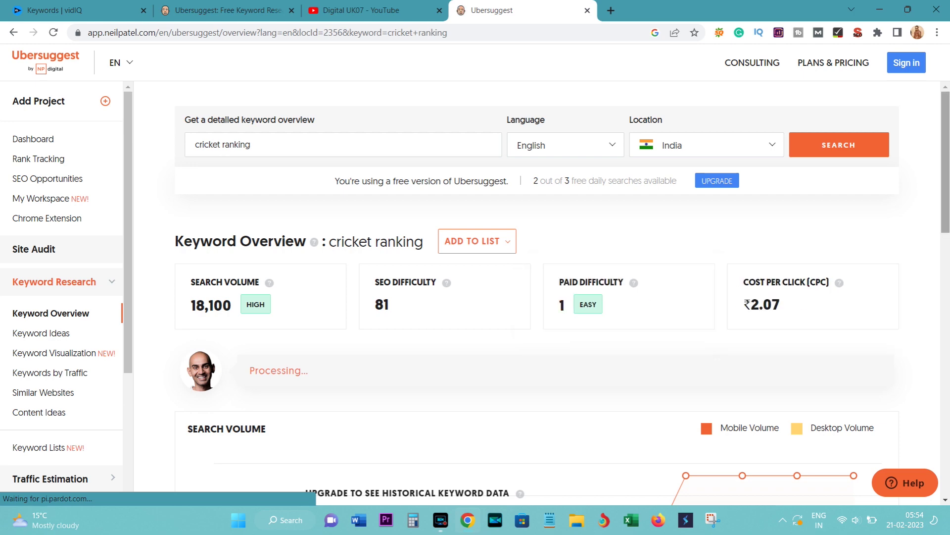
Step: Open the full list of keyword ideas from the cricket ranking overview
scroll(836, 307, down, 4)
scroll(538, 292, down, 5)
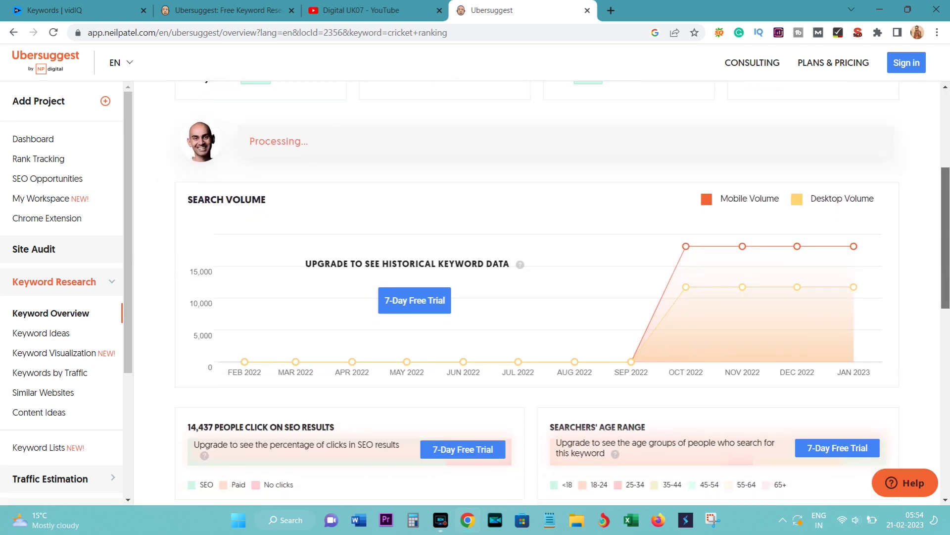
scroll(616, 268, down, 3)
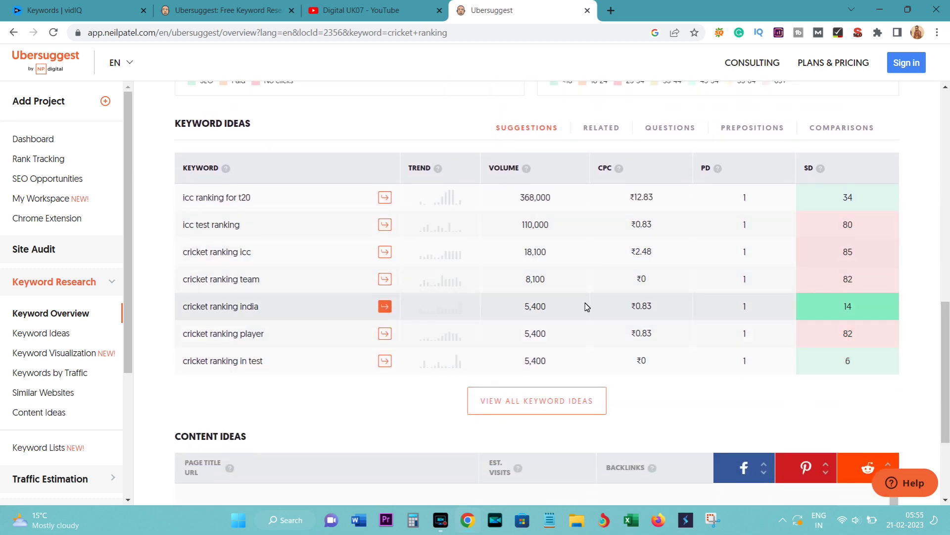
scroll(511, 320, down, 2)
scroll(512, 319, up, 1)
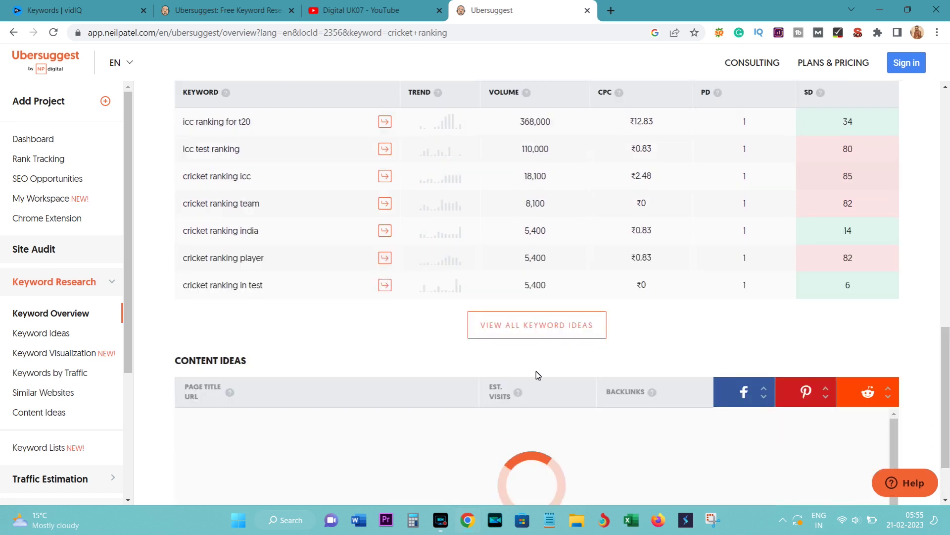
click(511, 318)
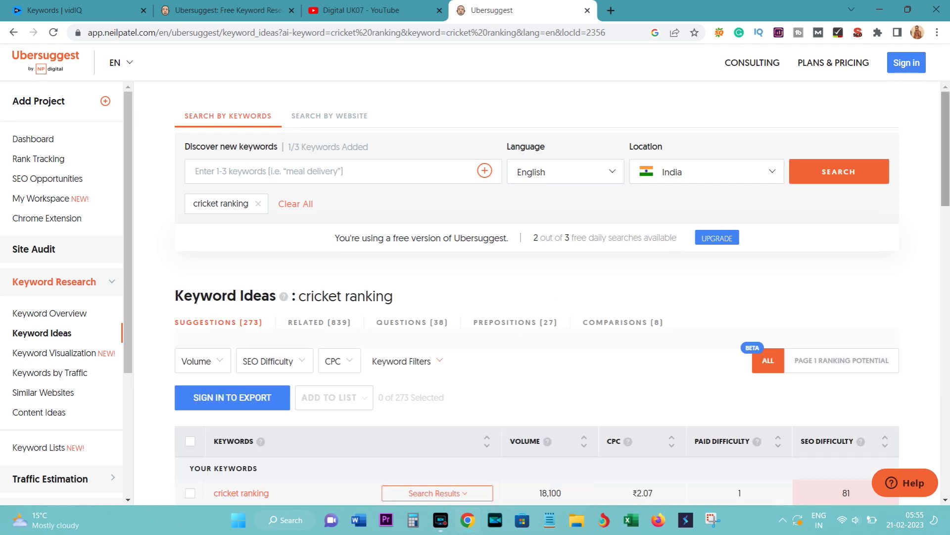
Step: Examine the suggested keywords for cricket ranking, comparing their volume, CPC, paid difficulty and SEO difficulty
scroll(537, 346, down, 10)
scroll(537, 347, down, 5)
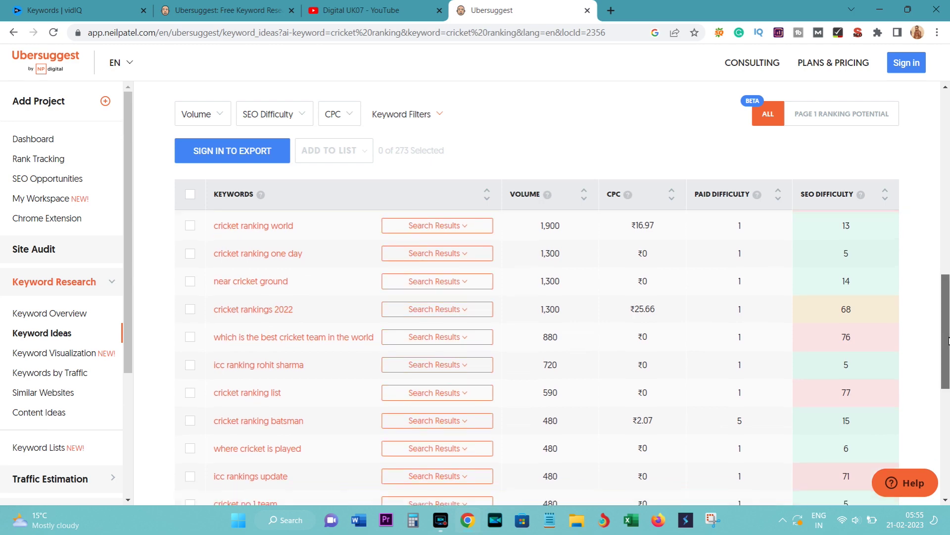
scroll(537, 346, up, 8)
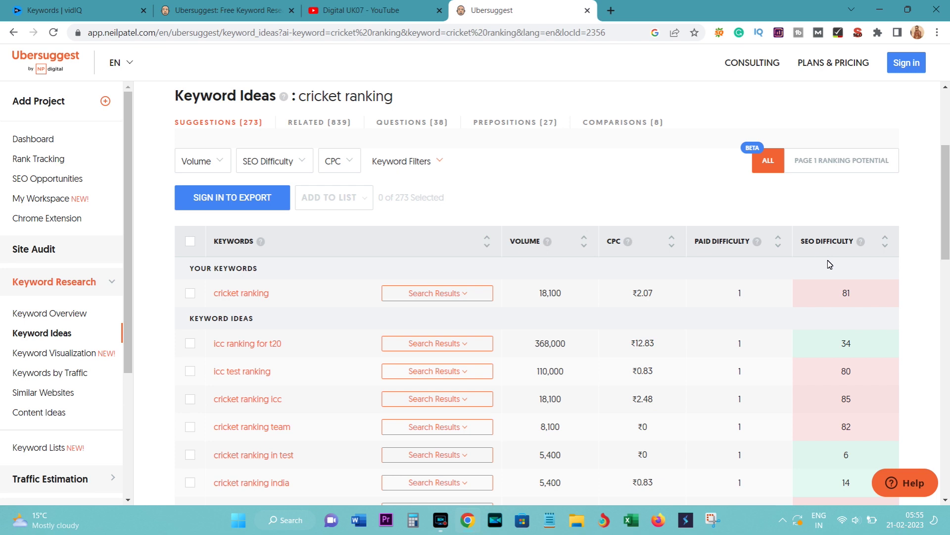
mouse_move(947, 202)
mouse_down()
mouse_move(948, 232)
mouse_move(947, 220)
mouse_up()
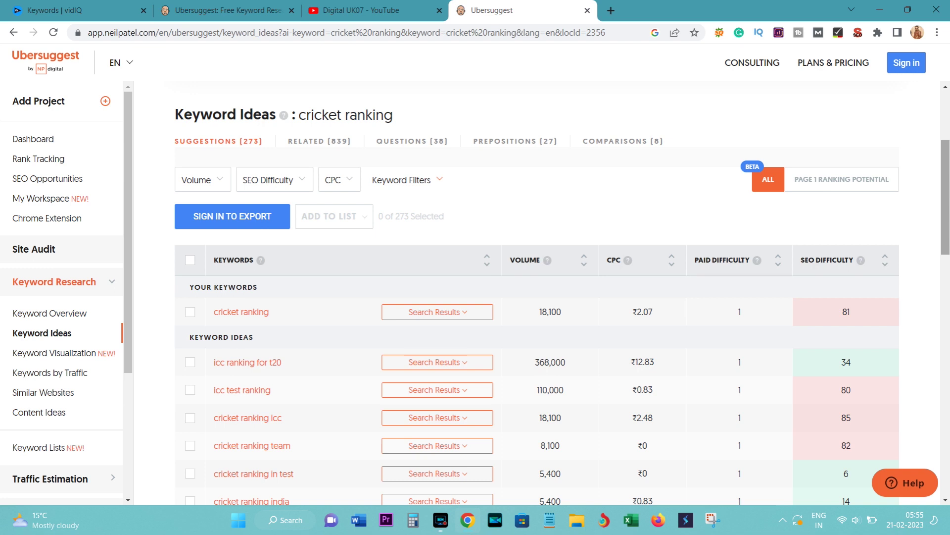
scroll(948, 226, down, 2)
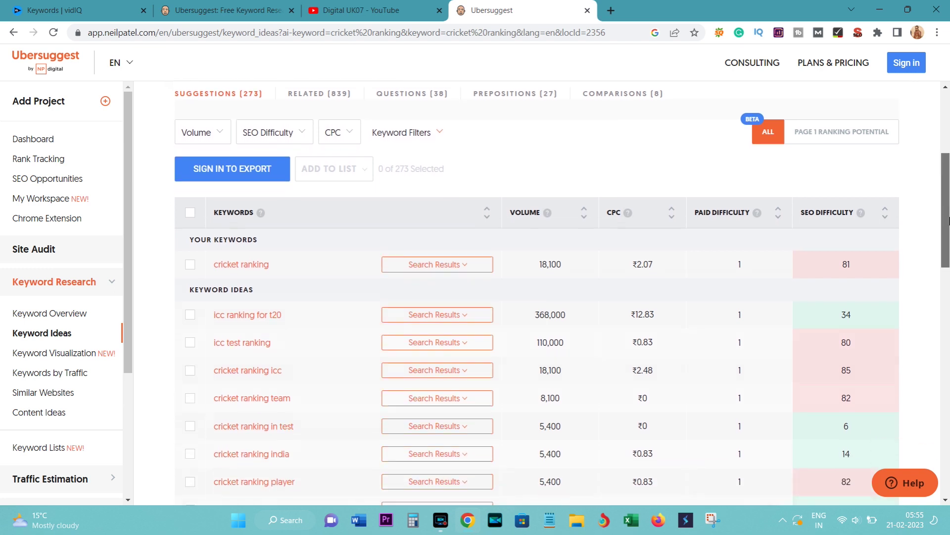
scroll(948, 226, up, 2)
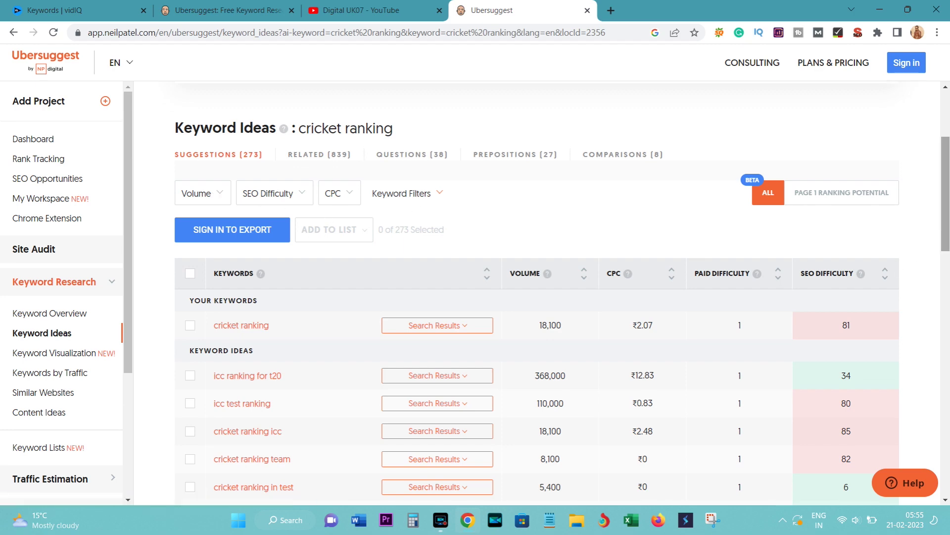
drag(946, 191, 942, 270)
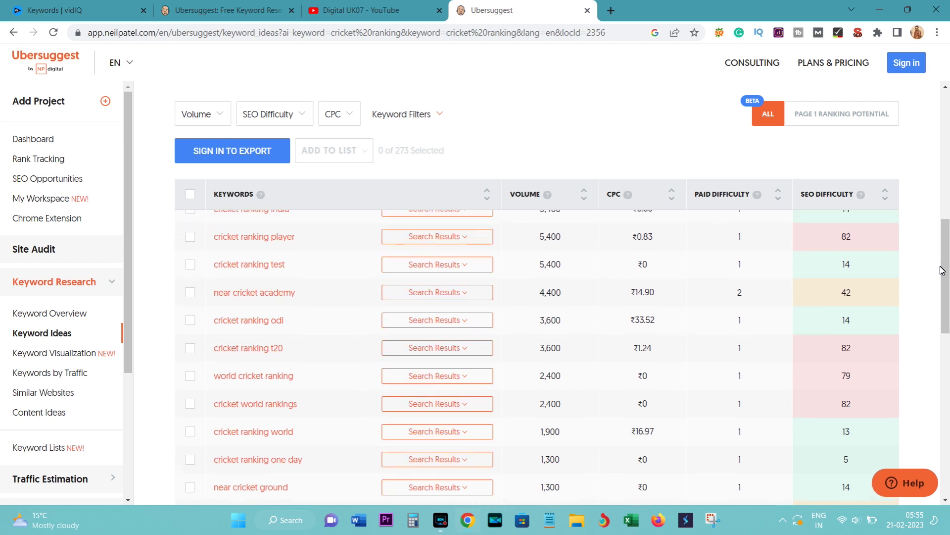
drag(942, 270, 948, 161)
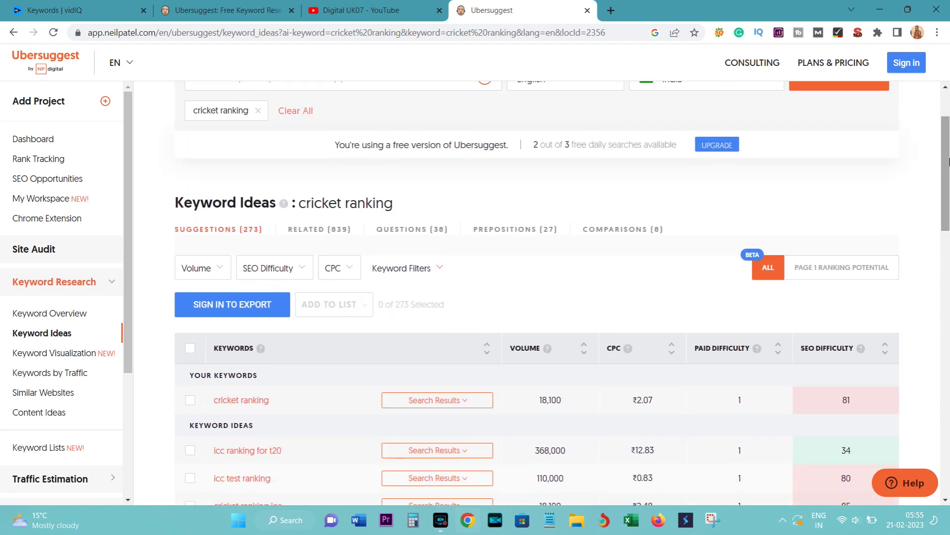
Step: Filter the keyword ideas to a volume of 1,001 - 10,000 and an easy SEO difficulty of 0 - 35
click(222, 274)
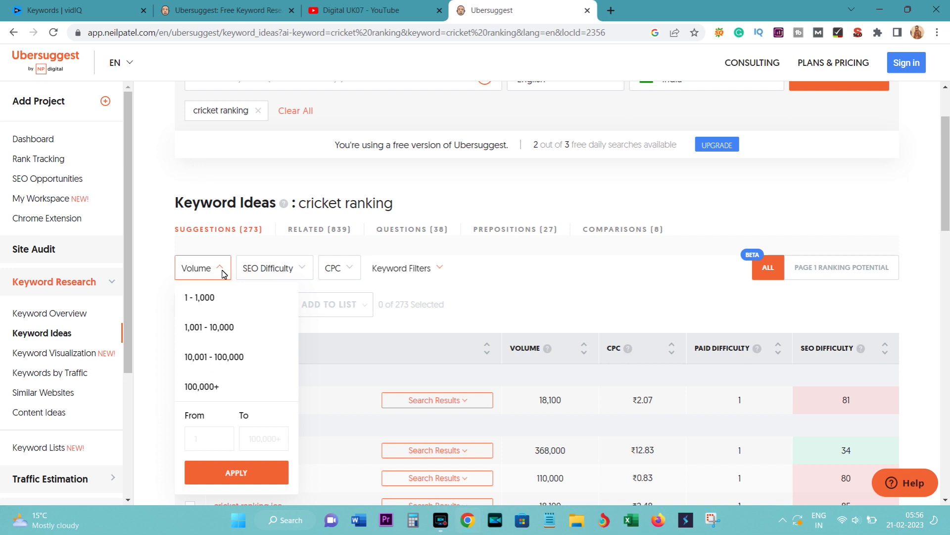
click(214, 329)
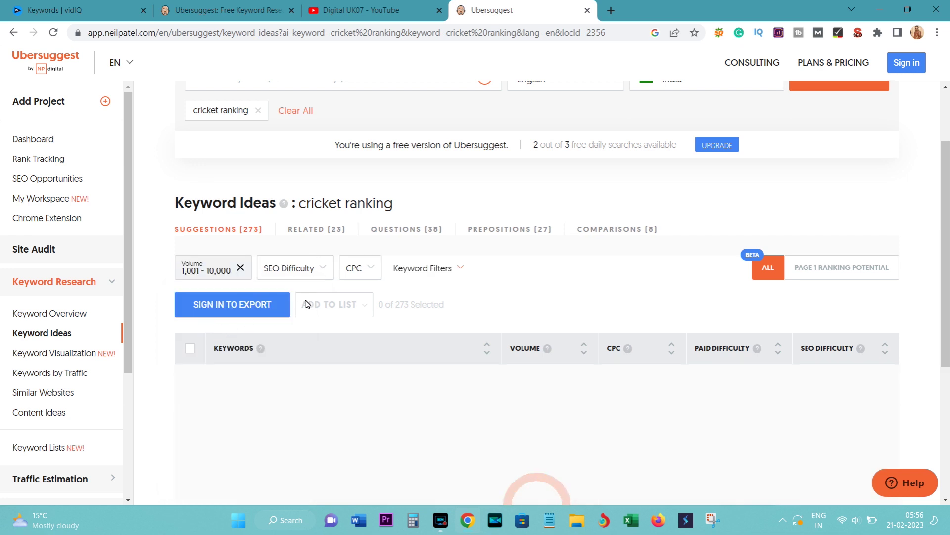
click(322, 269)
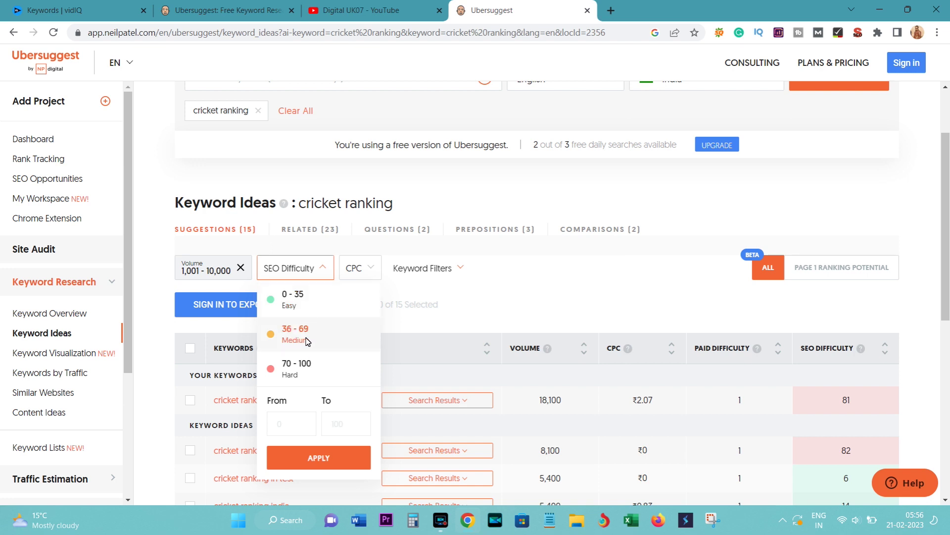
click(307, 297)
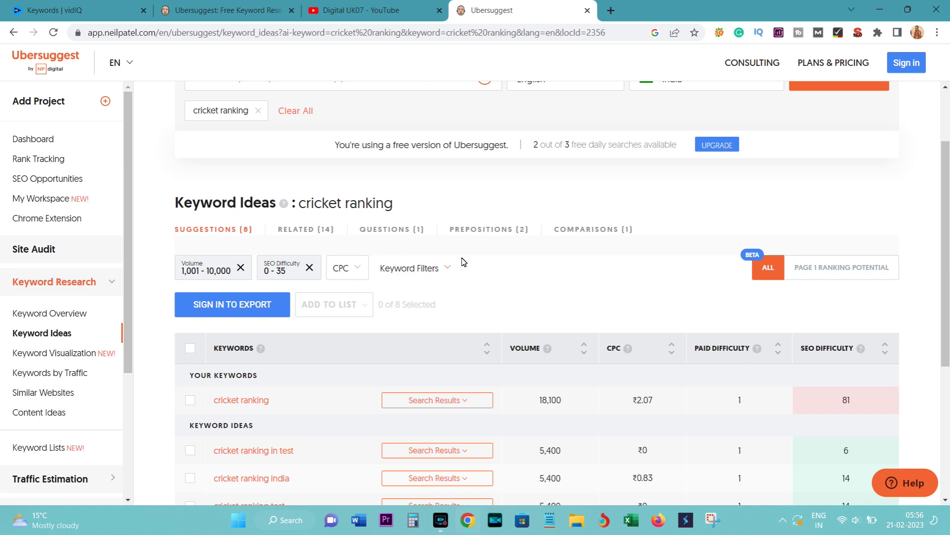
Step: Expand the search results for the keyword idea "cricket ranking in test" in the filtered list
drag(945, 248, 946, 280)
scroll(562, 293, down, 2)
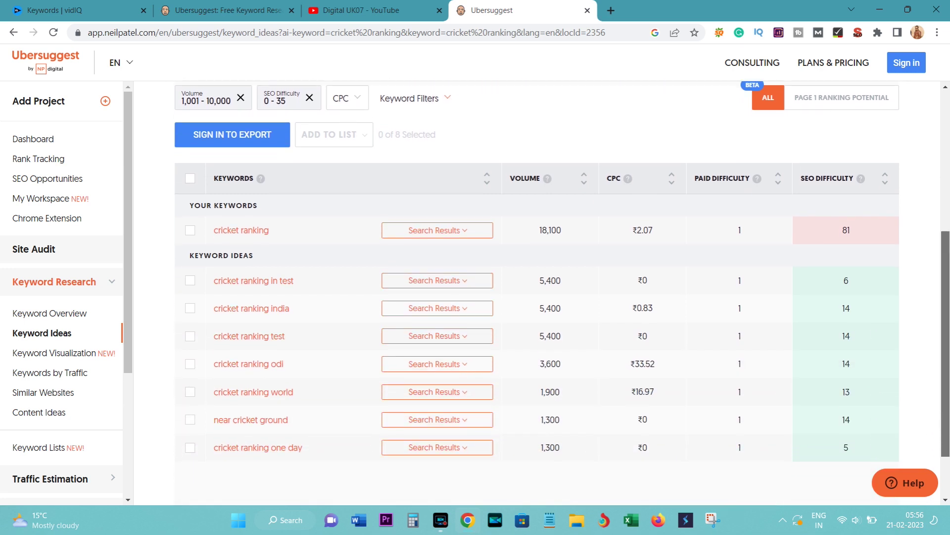
scroll(850, 256, down, 1)
scroll(849, 256, up, 1)
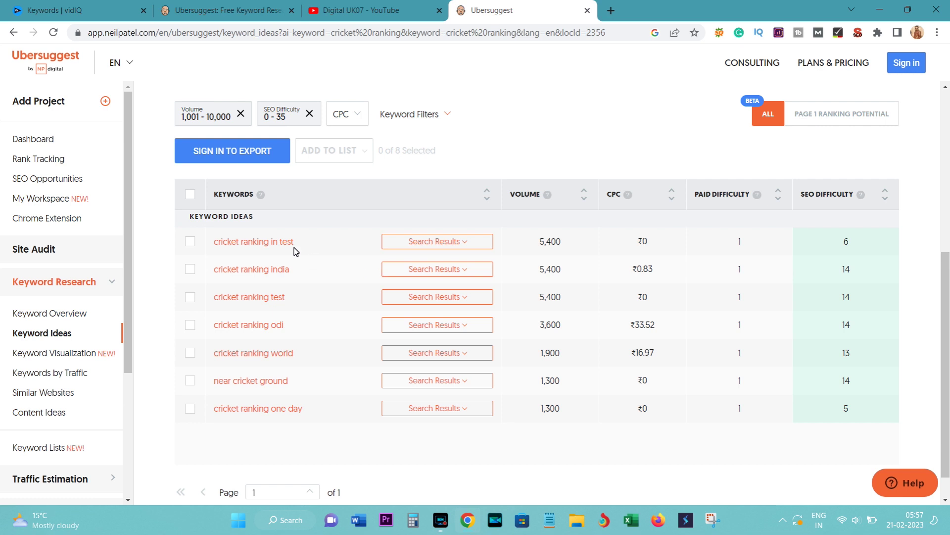
click(468, 243)
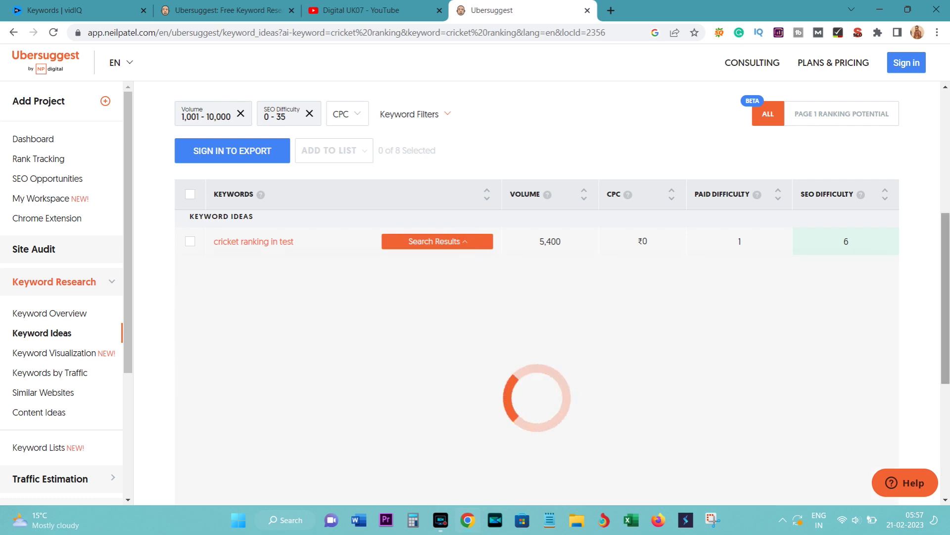
Step: Examine the Google pages ranking for "cricket ranking in test", comparing their links and domain authority
scroll(537, 322, down, 1)
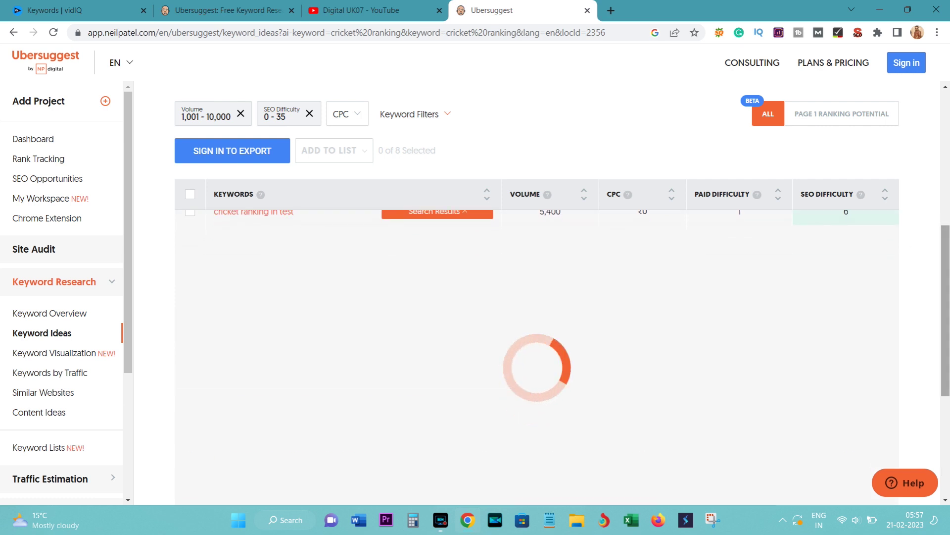
scroll(563, 348, down, 3)
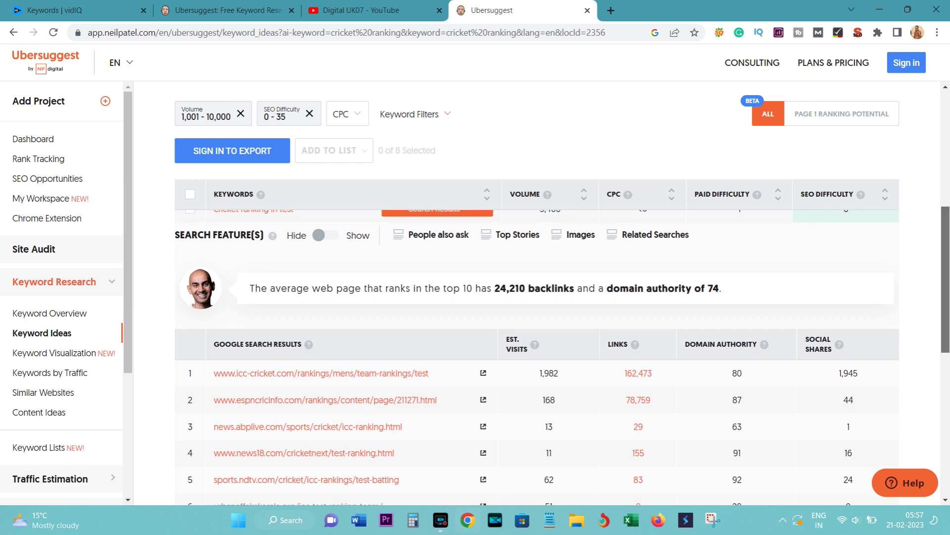
scroll(563, 348, up, 1)
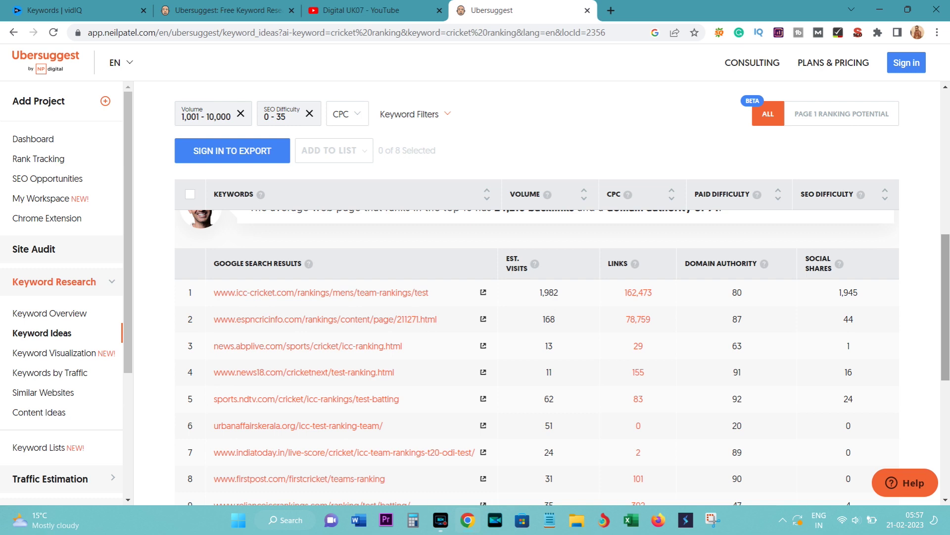
scroll(948, 316, down, 2)
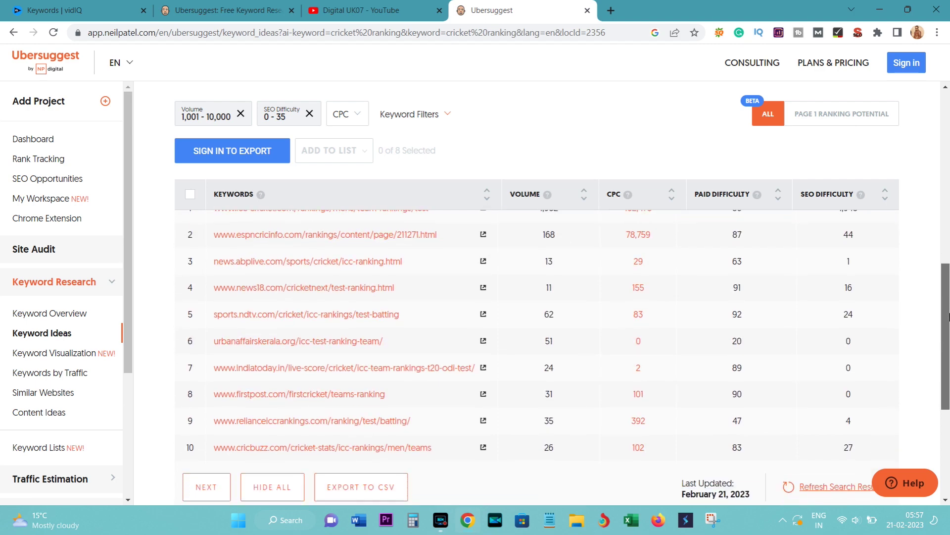
scroll(948, 316, up, 3)
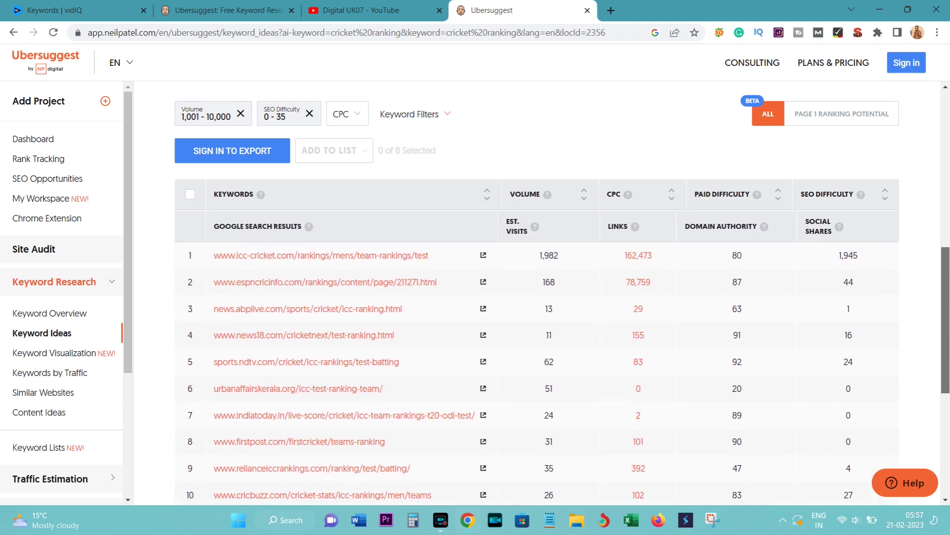
scroll(562, 292, up, 3)
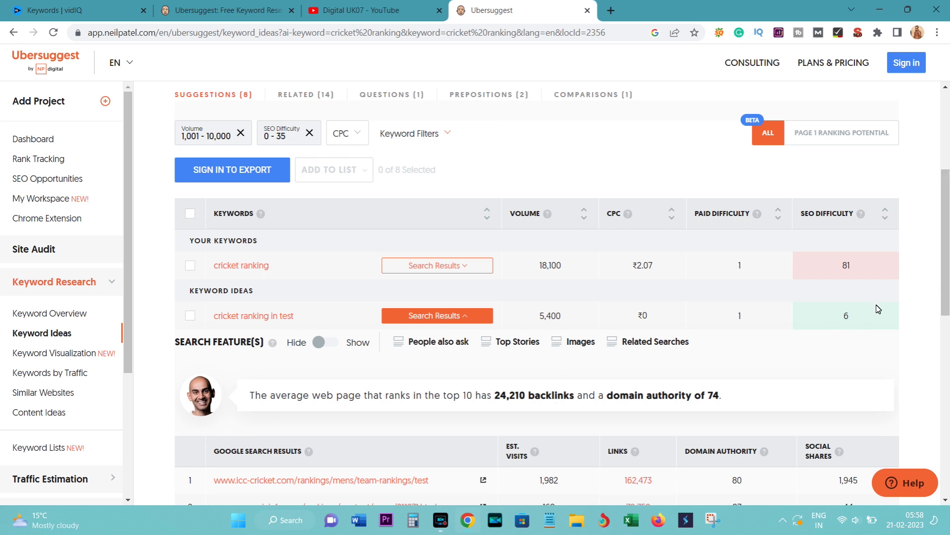
scroll(944, 247, down, 1)
scroll(946, 297, down, 4)
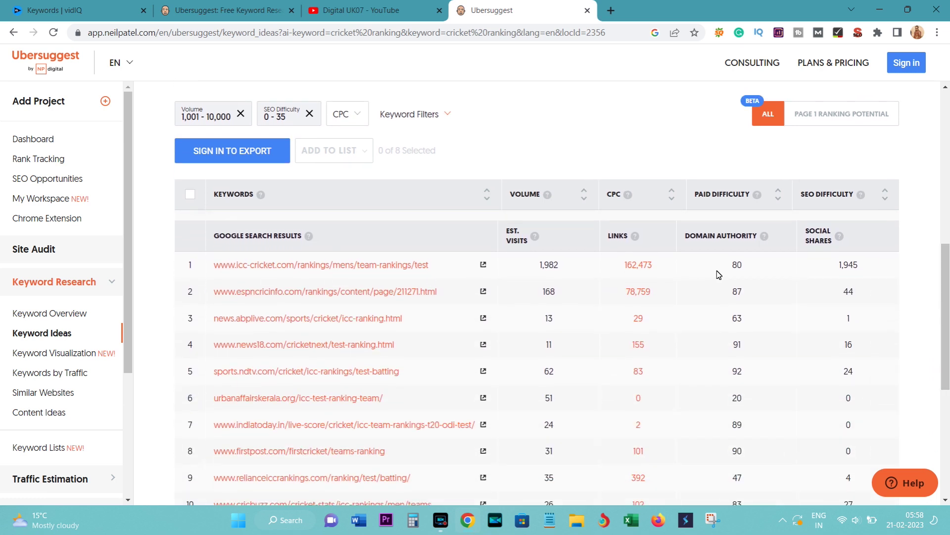
drag(741, 267, 742, 404)
click(741, 409)
Step: Copy the sixth result's address, urbanaffairskerala.org/icc-test-ranking-team/, and open that page in a new browser tab
drag(414, 402, 199, 405)
key(ctrl+c)
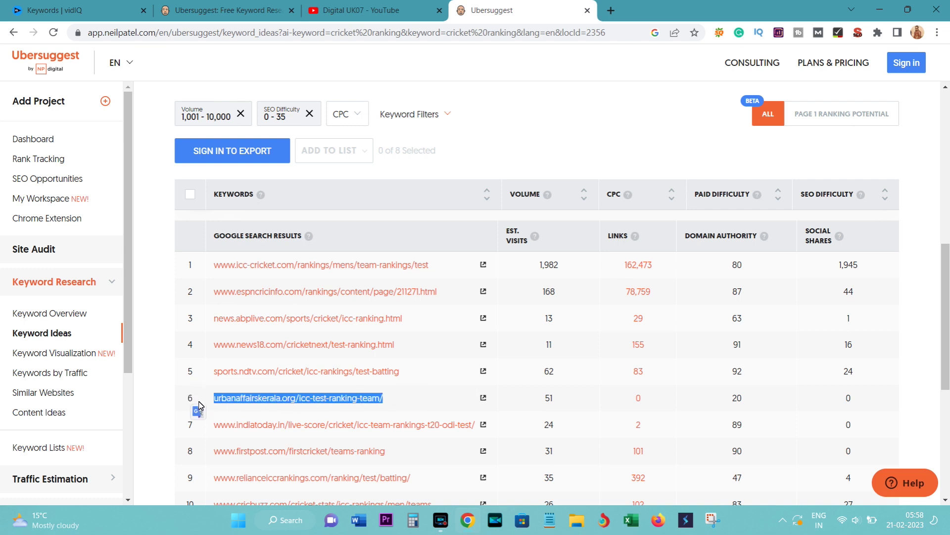
click(609, 10)
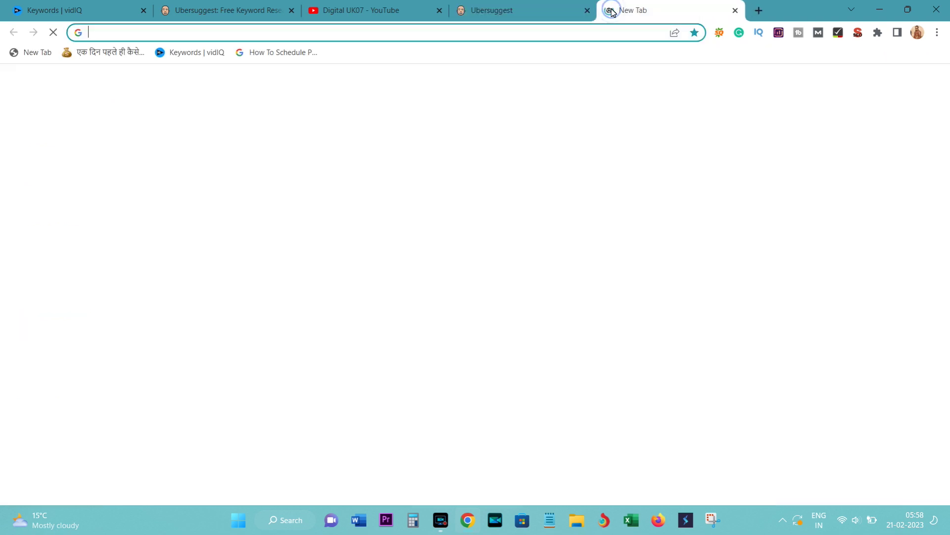
key(ctrl+v)
key(Return)
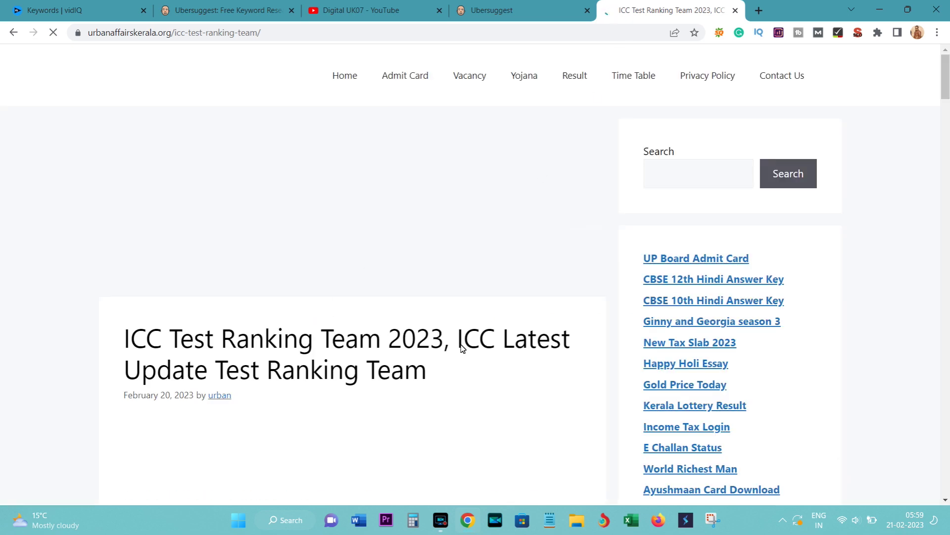
Step: Look through the ICC Test Ranking Team article, examining its headings, text and layout from the title to the ICC ODI Ranking section
mouse_move(944, 75)
mouse_down()
mouse_move(947, 421)
mouse_move(937, 88)
mouse_up()
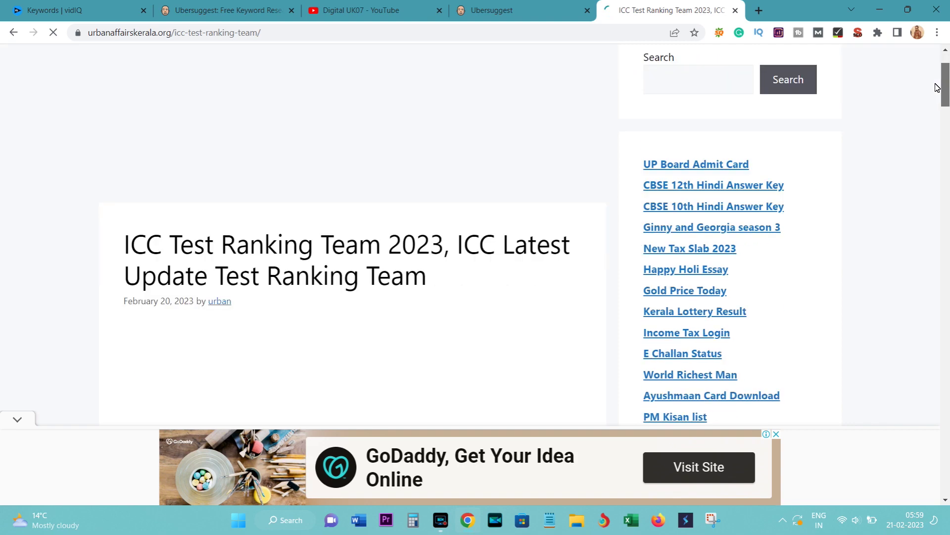
scroll(938, 87, down, 6)
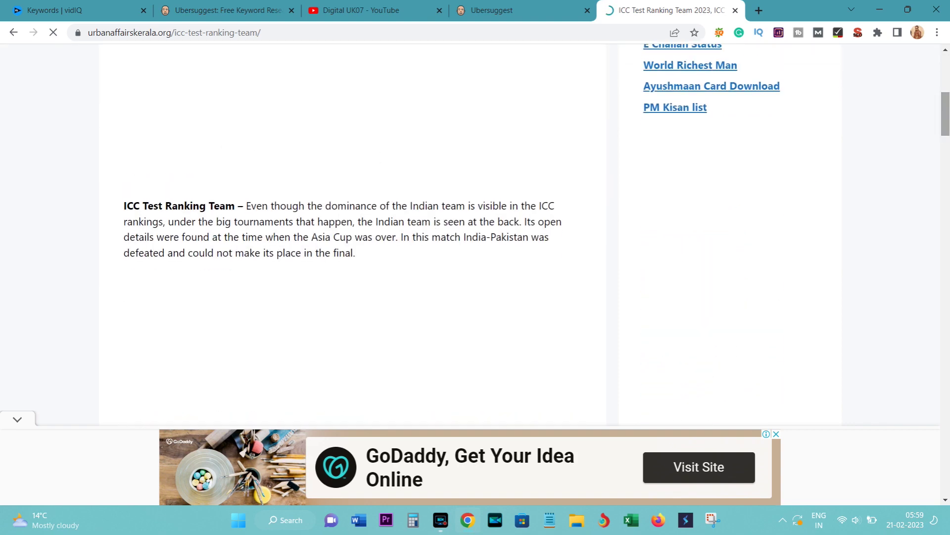
scroll(539, 235, down, 20)
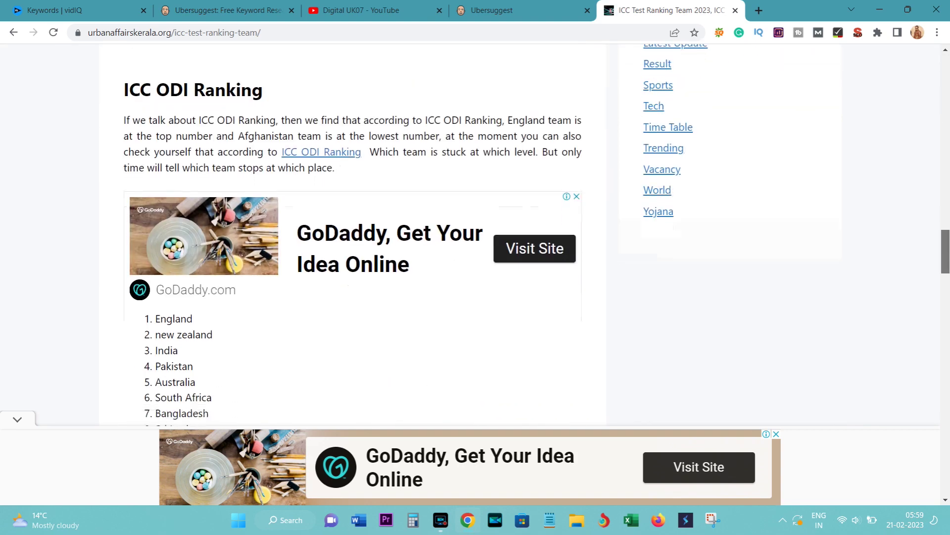
scroll(353, 232, up, 15)
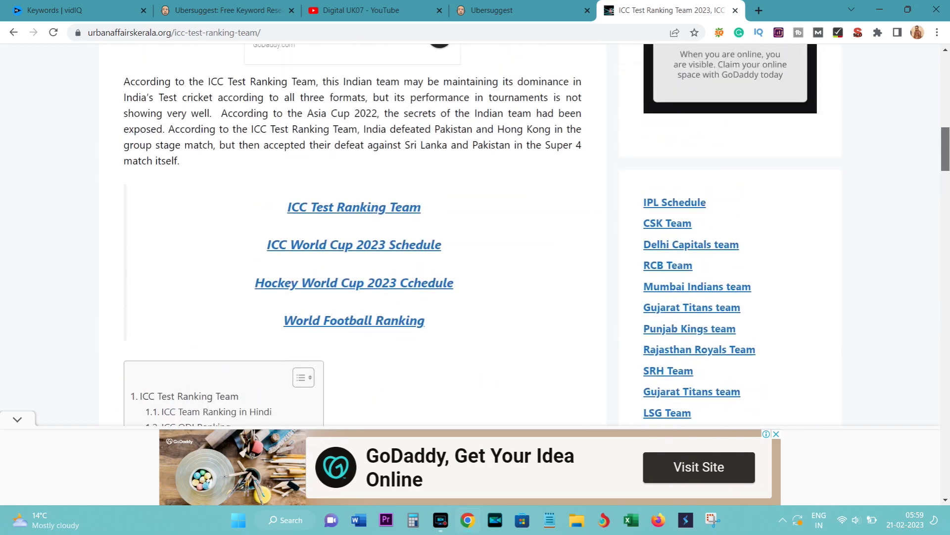
scroll(947, 94, up, 13)
mouse_move(947, 94)
mouse_down()
mouse_move(947, 154)
mouse_move(948, 80)
mouse_up()
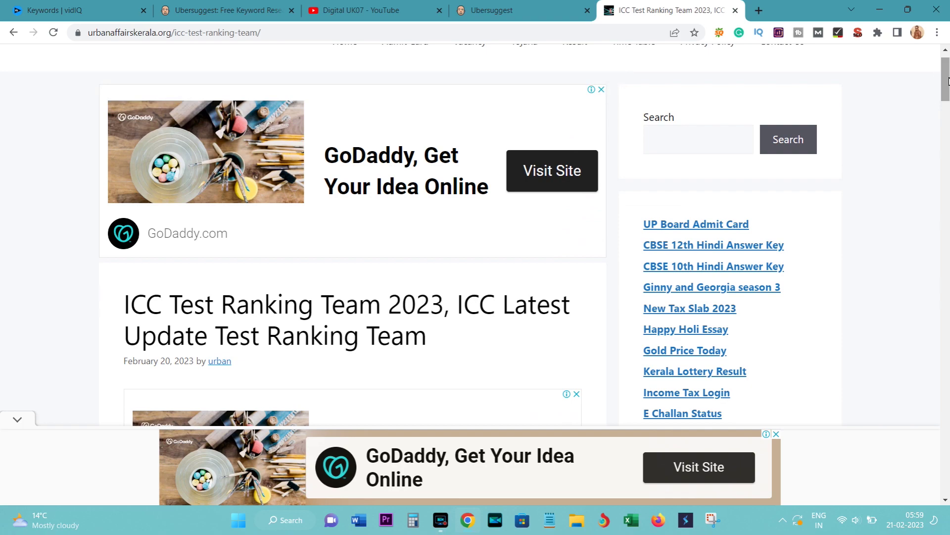
mouse_move(948, 80)
mouse_down()
mouse_move(945, 292)
mouse_move(946, 82)
mouse_up()
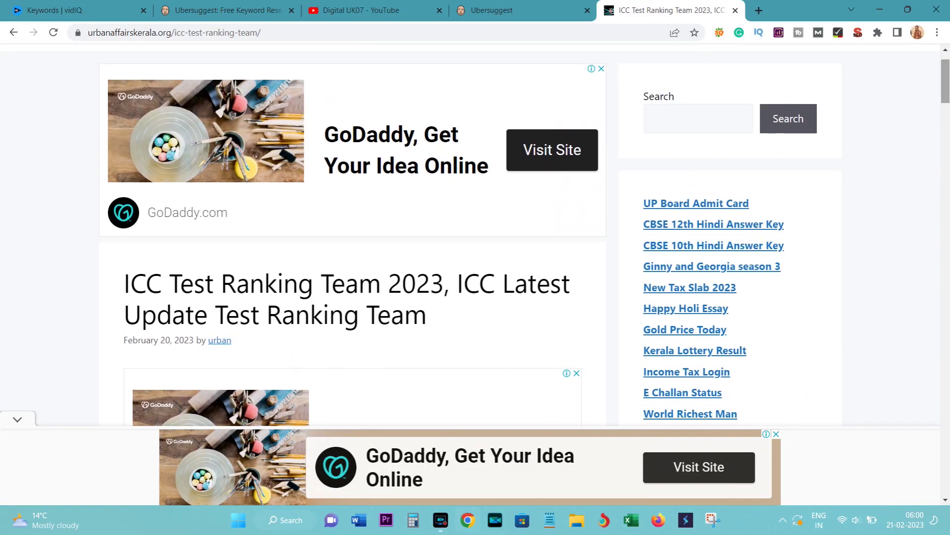
Step: Search within the article for "cricket ran", replacing the pasted page address in the find query
key(ctrl+f)
text(https://urbanaffairskerala.org/icc-test-ranking-team/)
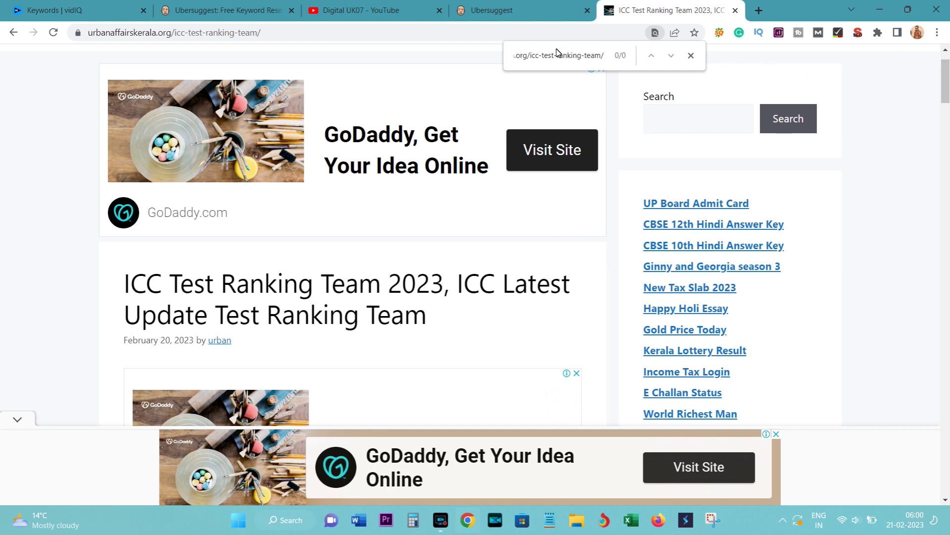
drag(537, 57, 658, 57)
key(ctrl+a)
key(BackSpace)
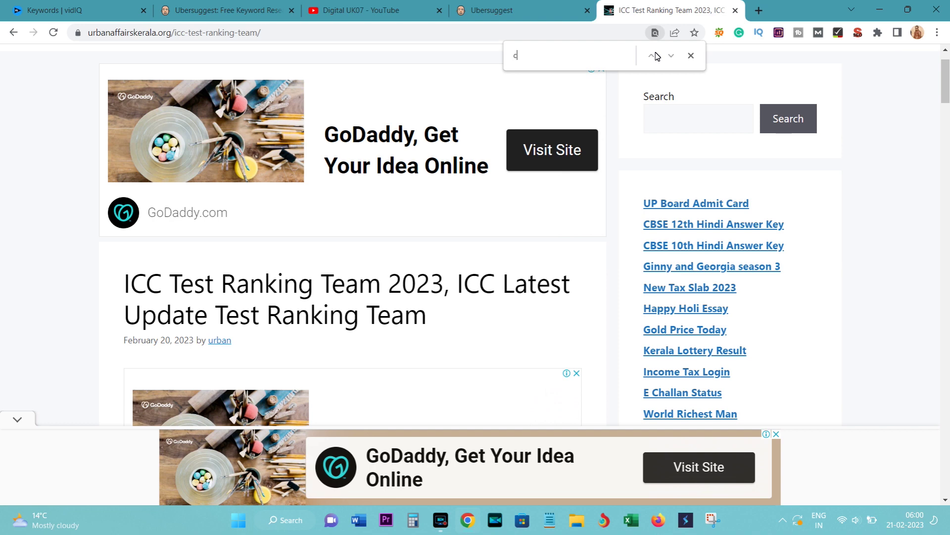
text(cr)
key(BackSpace)
key(BackSpace)
text(cricket r)
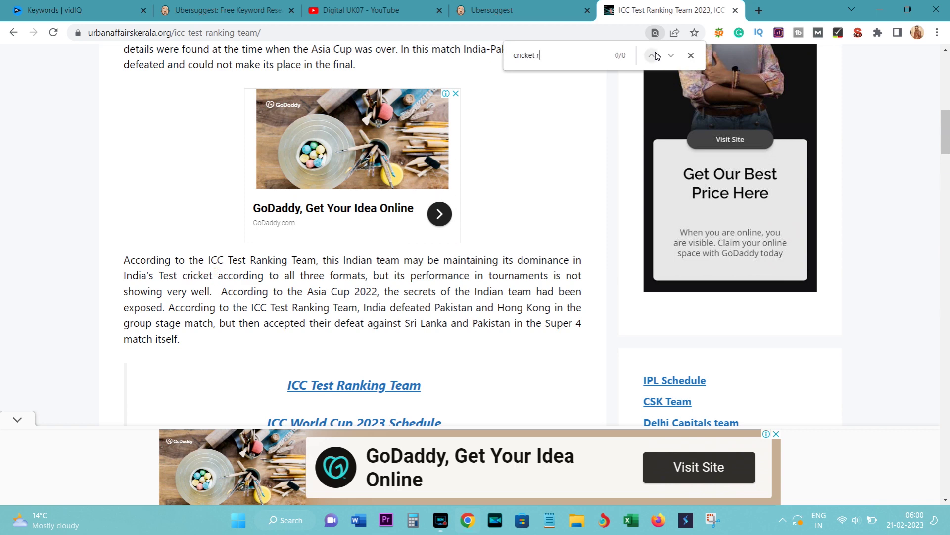
text(an)
Step: Shorten the in-page search to "cricket" to check where the word occurs, and close the search
key(BackSpace)
key(BackSpace)
key(BackSpace)
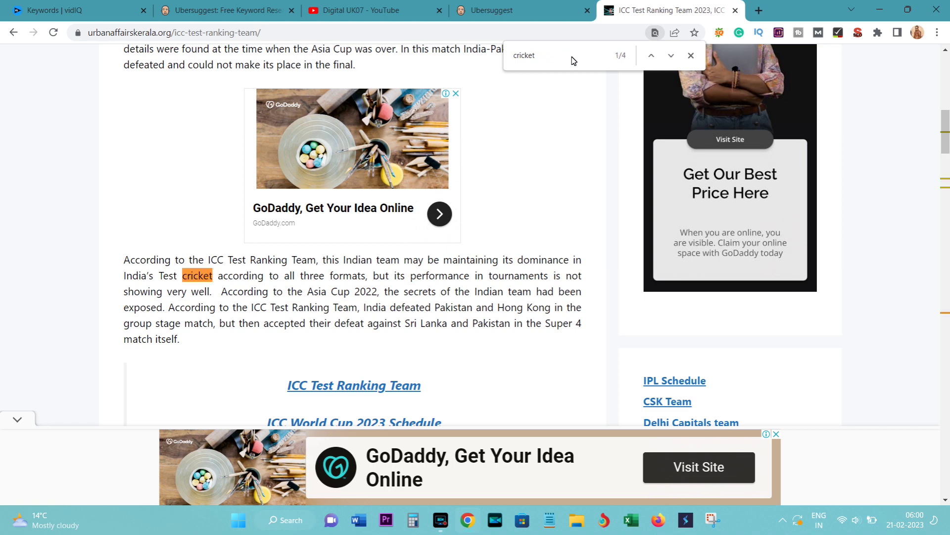
click(691, 56)
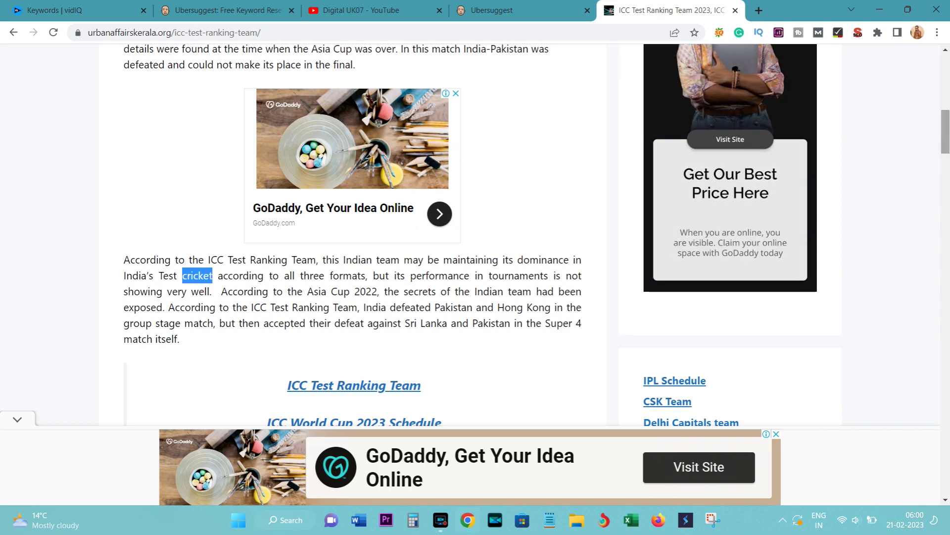
Step: Review the article again from its title down to the ICC ODI Ranking section
scroll(928, 260, down, 10)
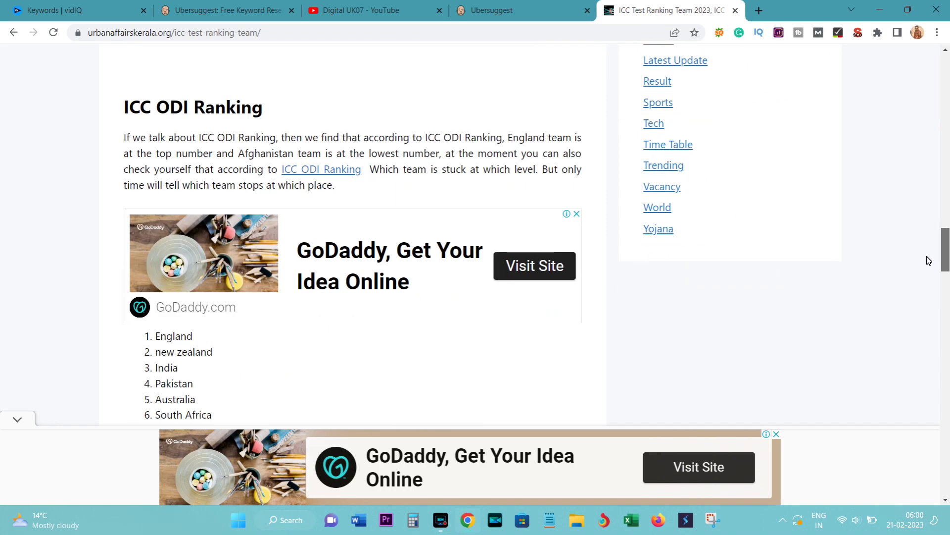
scroll(475, 237, up, 10)
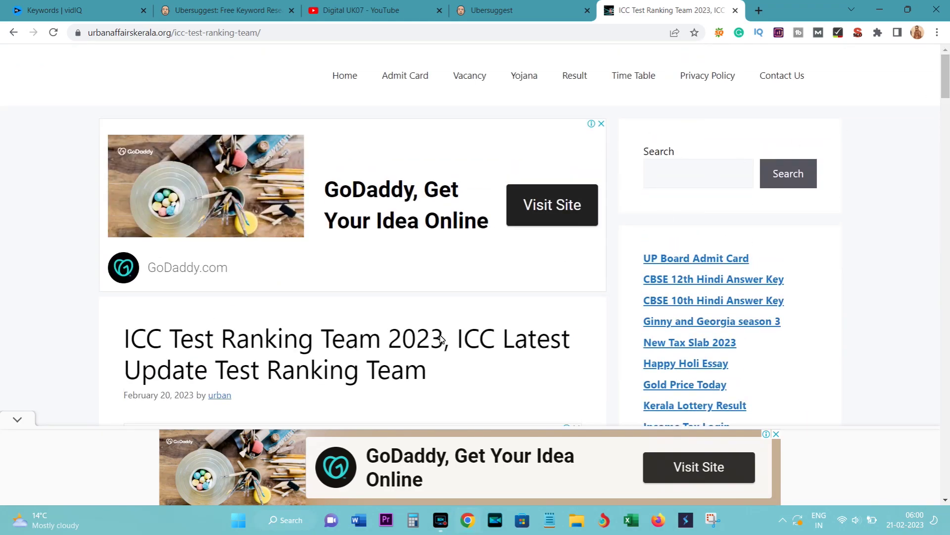
drag(945, 75, 940, 253)
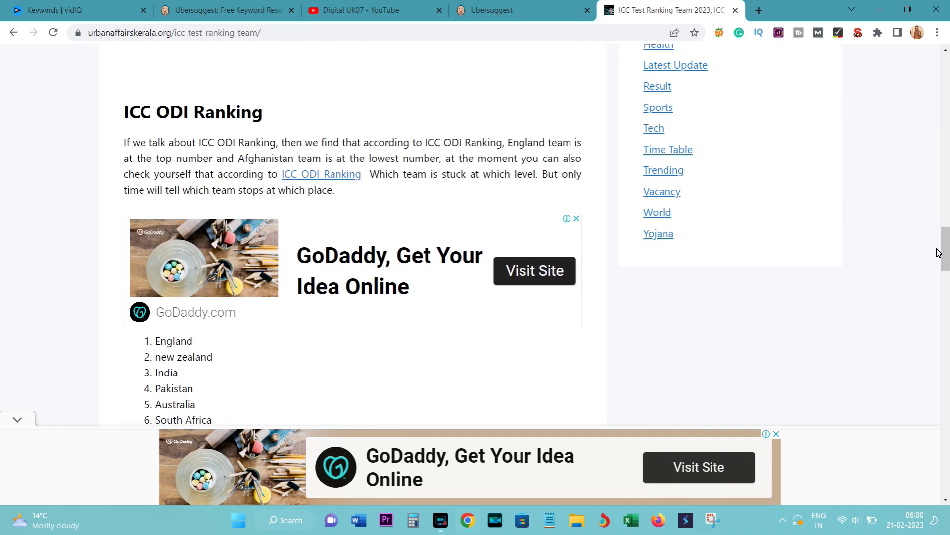
Step: Return to the Ubersuggest keyword ideas and copy the keyword "cricket ranking in test"
click(500, 6)
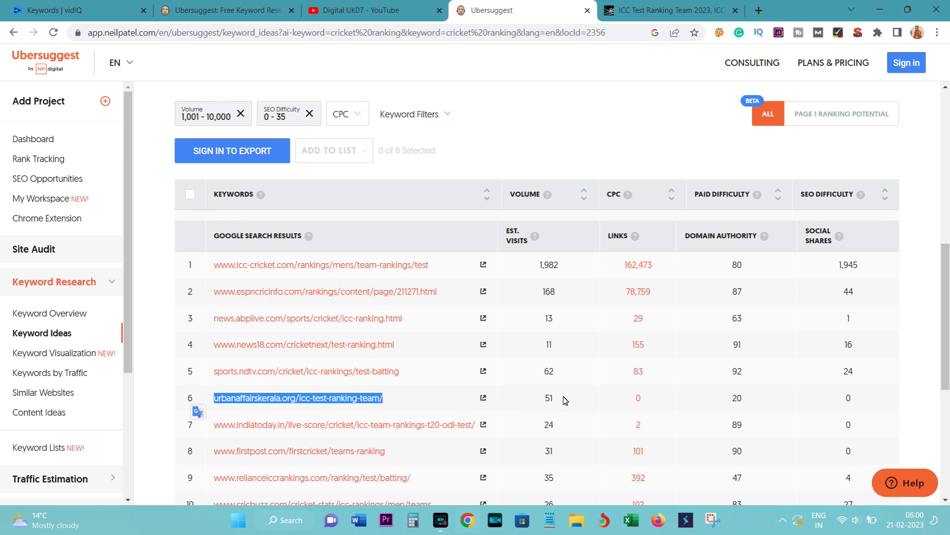
scroll(841, 372, down, 2)
scroll(947, 306, down, 2)
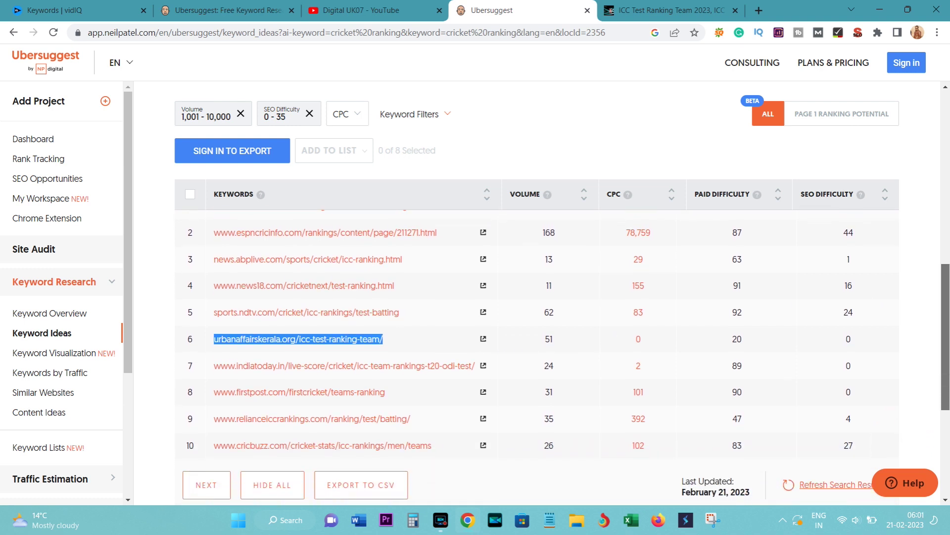
scroll(948, 307, down, 1)
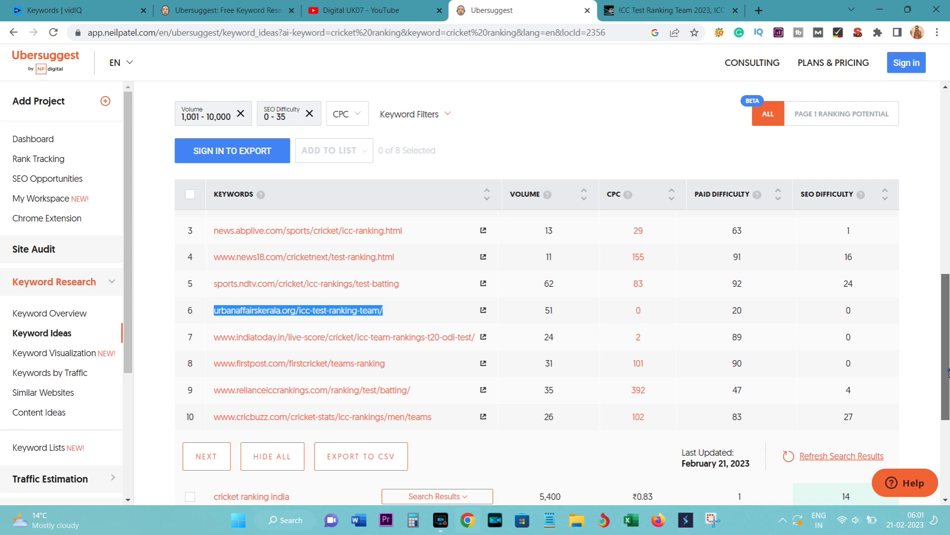
scroll(948, 371, up, 8)
scroll(948, 372, down, 3)
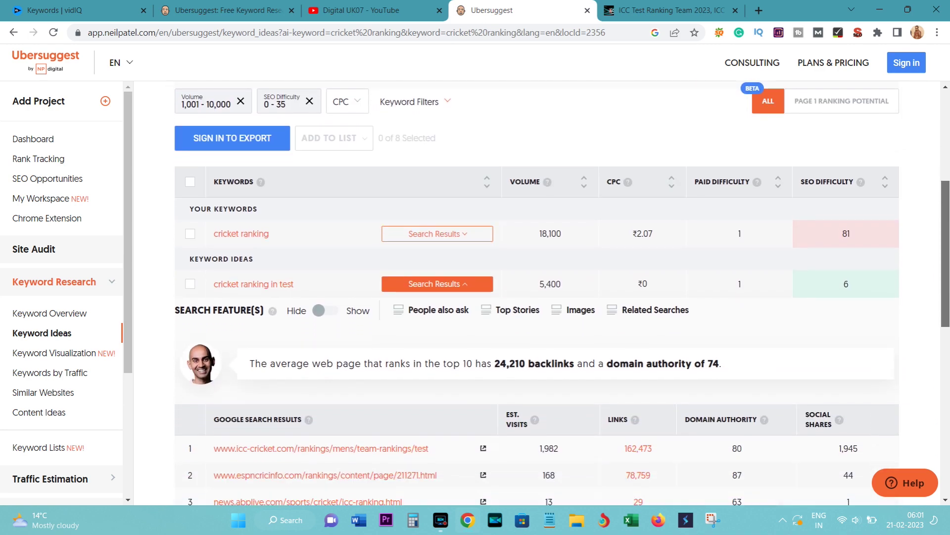
scroll(392, 299, up, 1)
drag(314, 319, 208, 322)
key(ctrl+c)
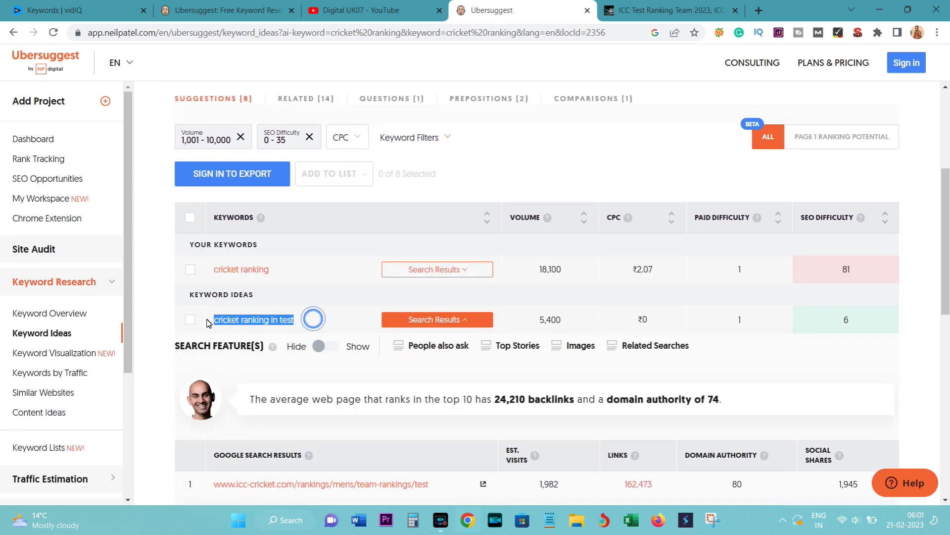
Step: Search Google for the copied keyword "cricket ranking in test" in the article's browser tab
click(654, 10)
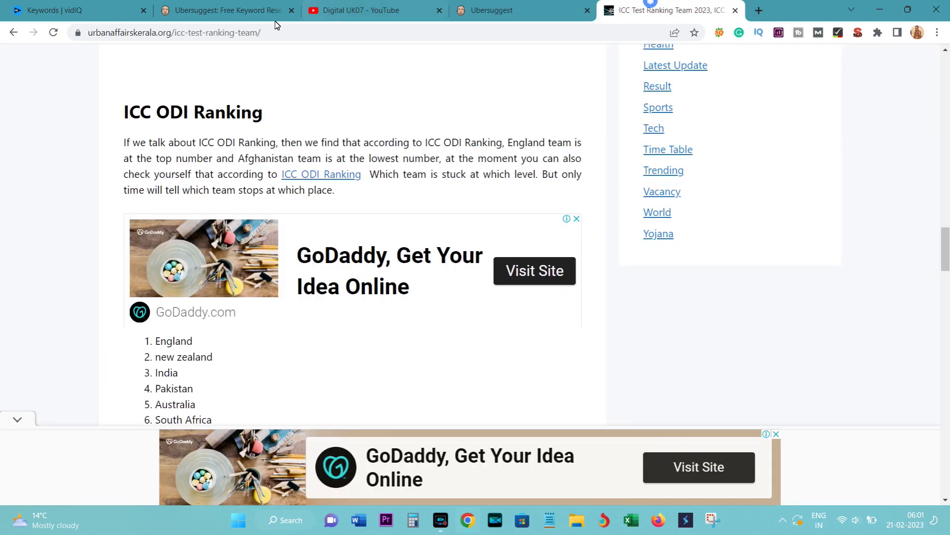
click(252, 33)
key(ctrl+v)
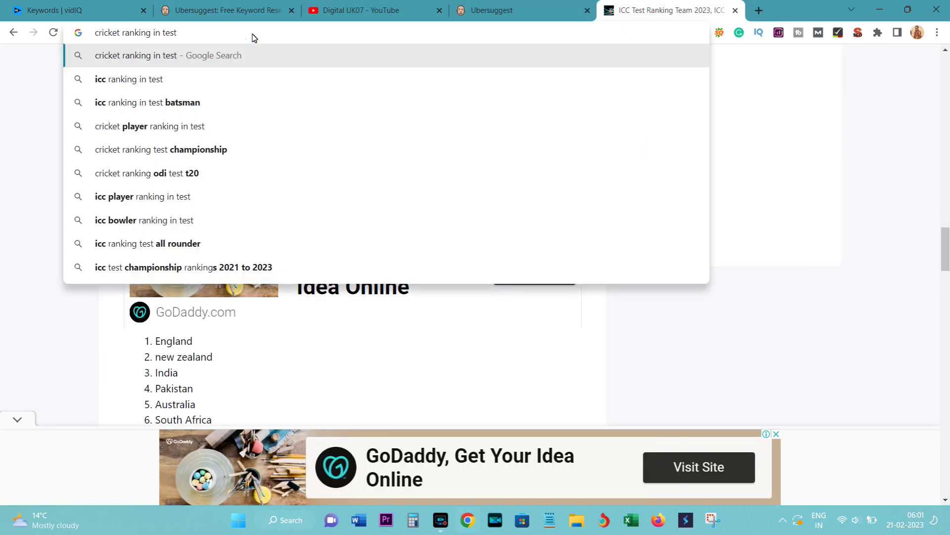
key(Return)
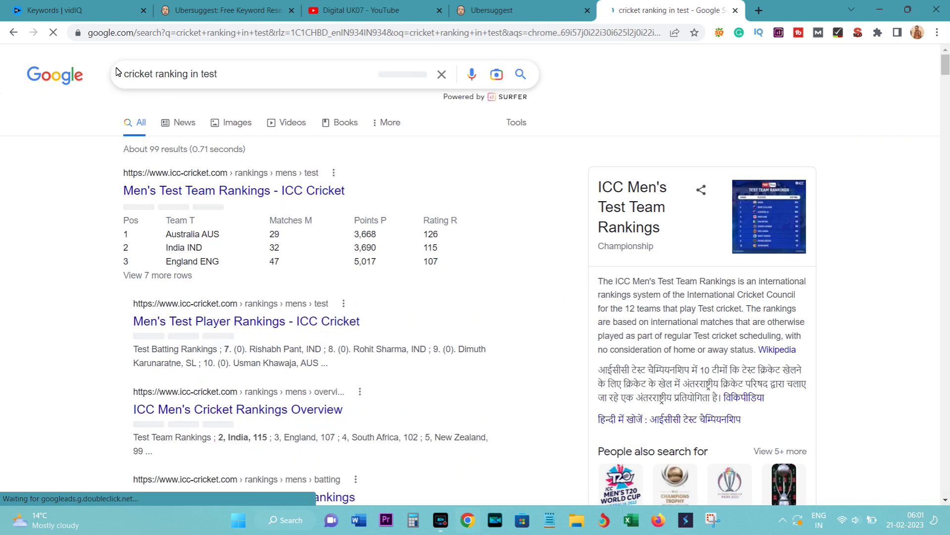
click(128, 75)
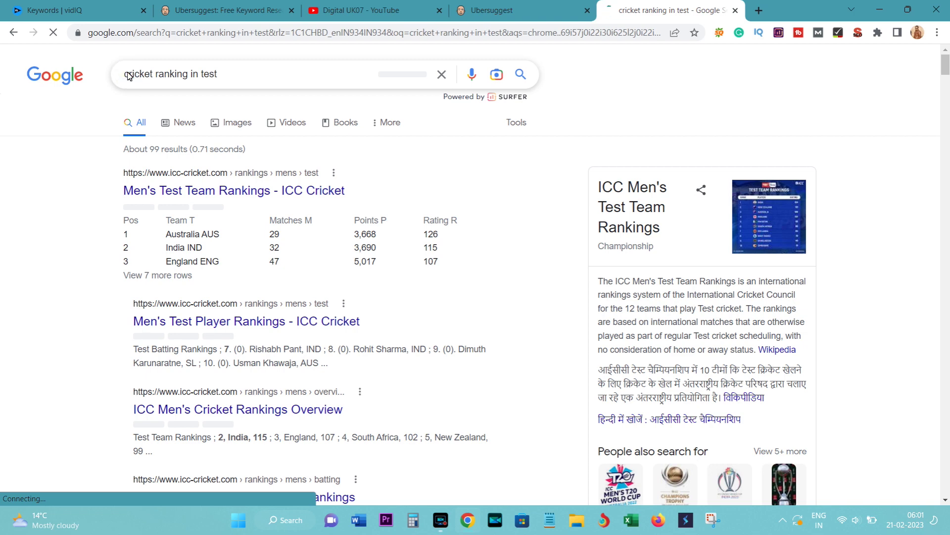
click(713, 96)
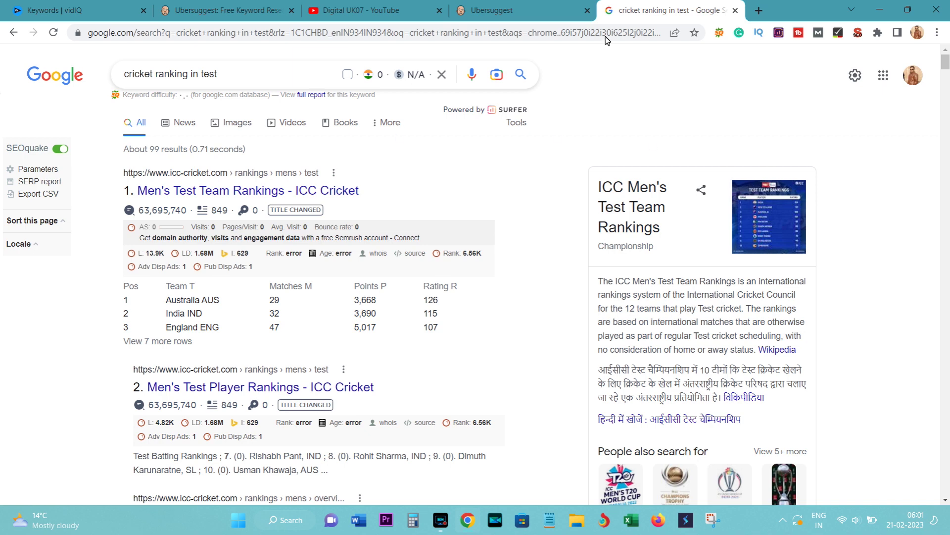
Step: Recheck the Ubersuggest list of pages ranking for "cricket ranking in test", and take the Google results tab back to the article
click(520, 10)
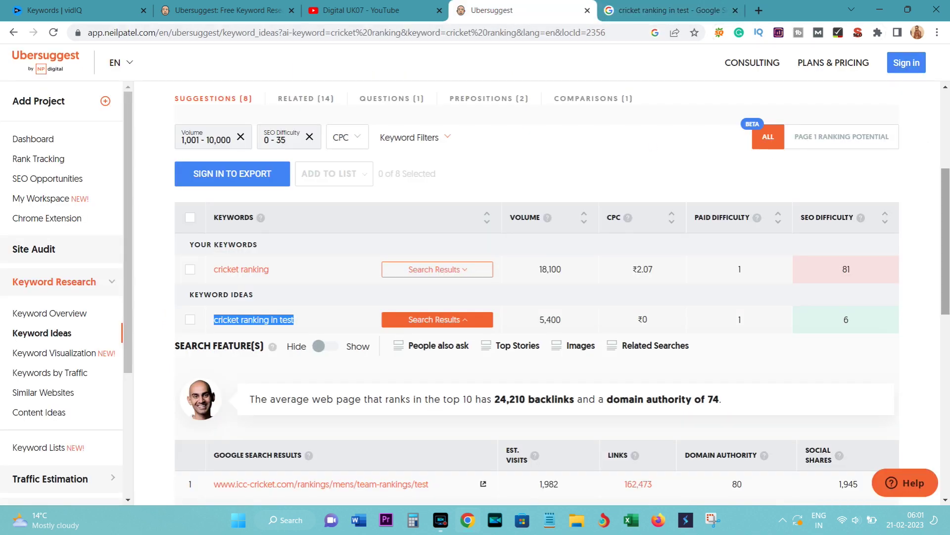
scroll(537, 297, down, 3)
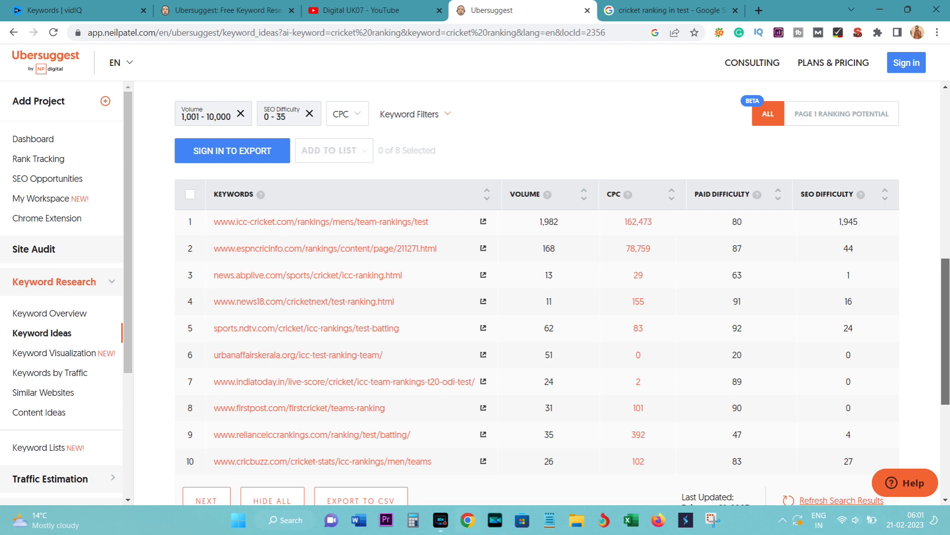
scroll(625, 323, up, 1)
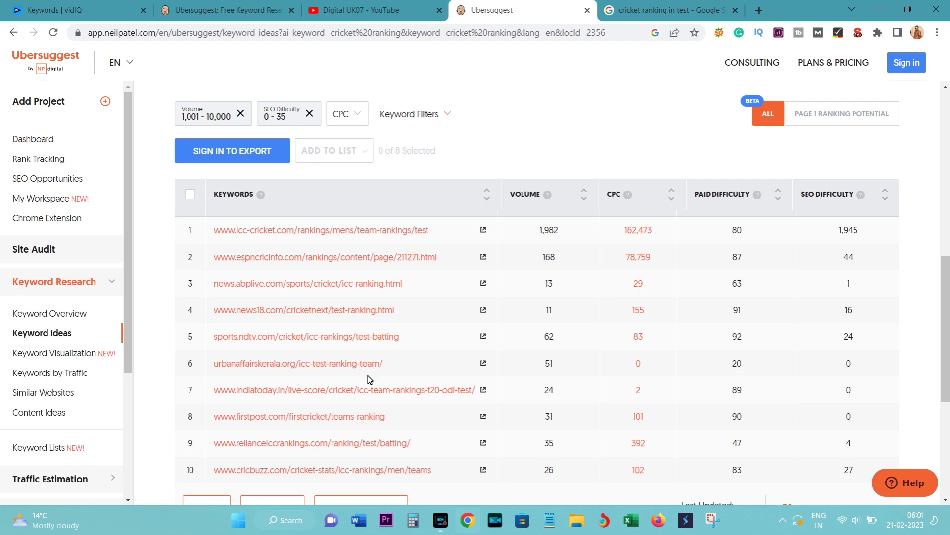
click(644, 9)
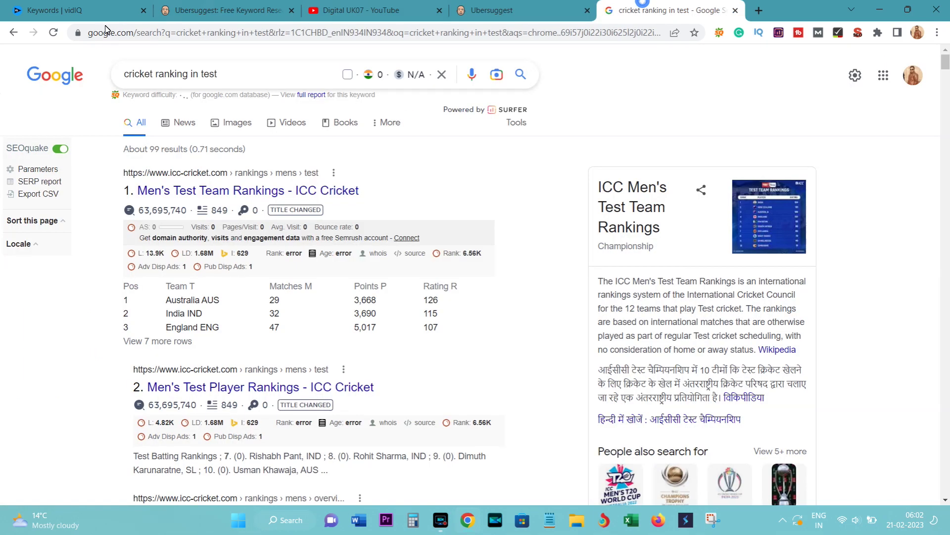
click(14, 33)
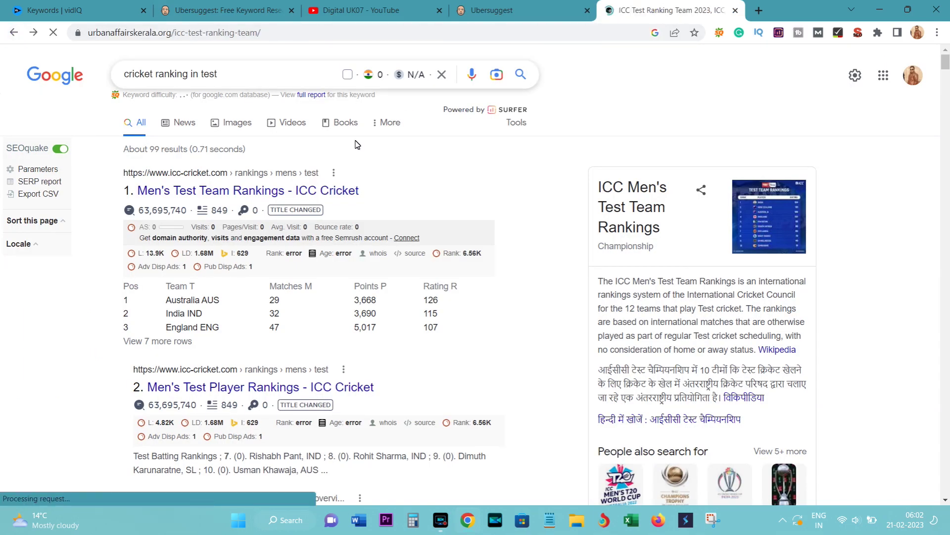
Step: In Ubersuggest, collapse the search results for "cricket ranking in test" and expand those for "cricket ranking one day" to view its ranking pages
key(ctrl+shift+Tab)
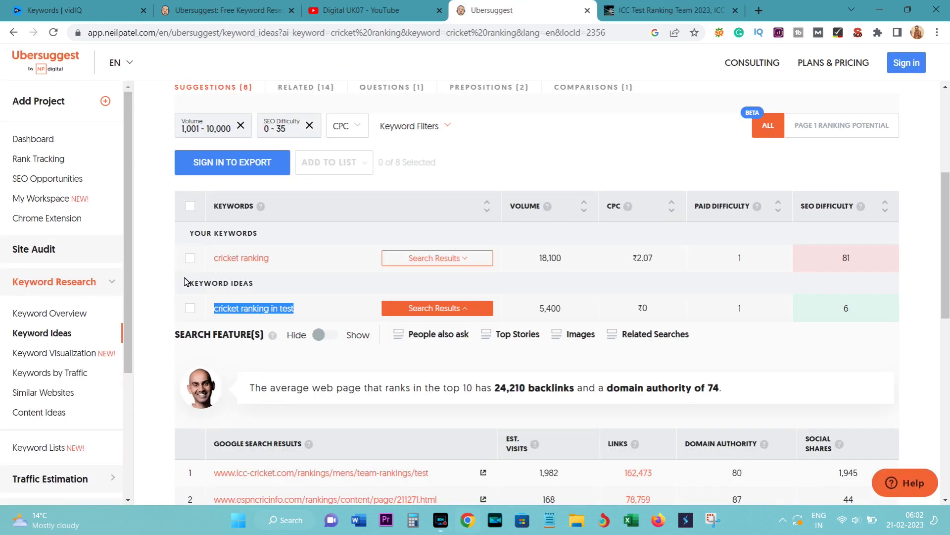
click(475, 310)
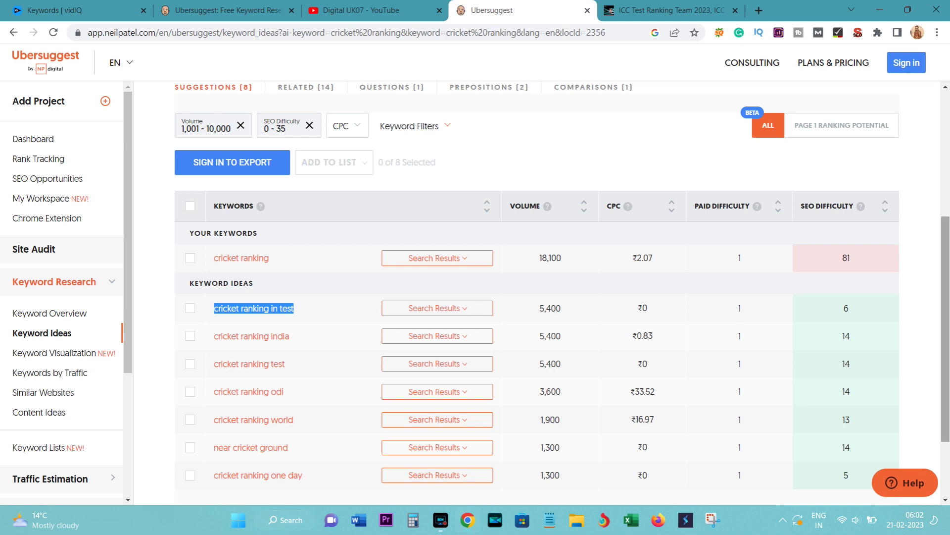
scroll(948, 324, down, 2)
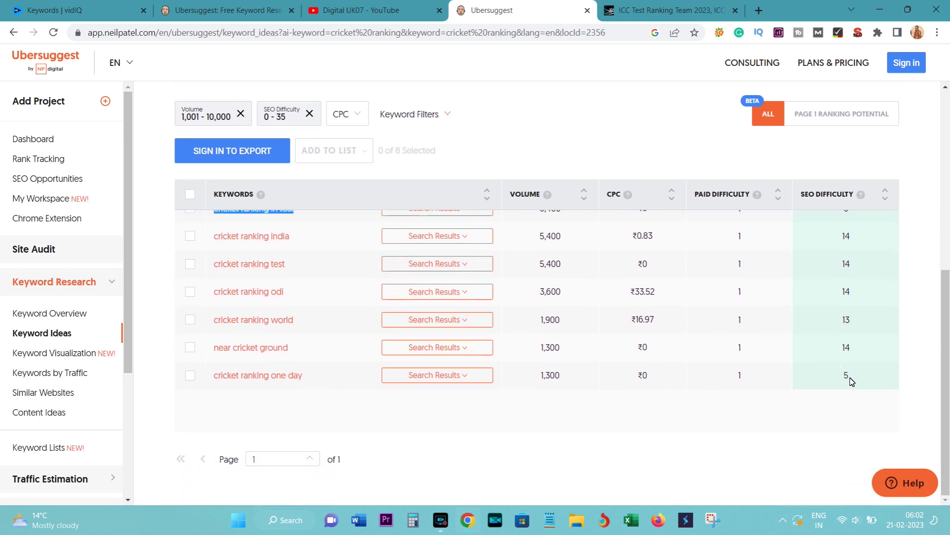
click(469, 376)
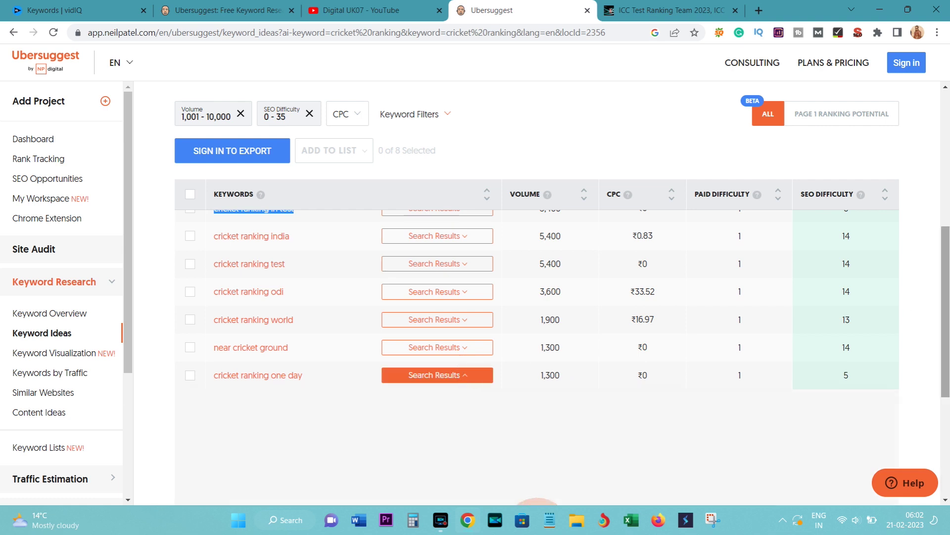
drag(949, 293, 949, 341)
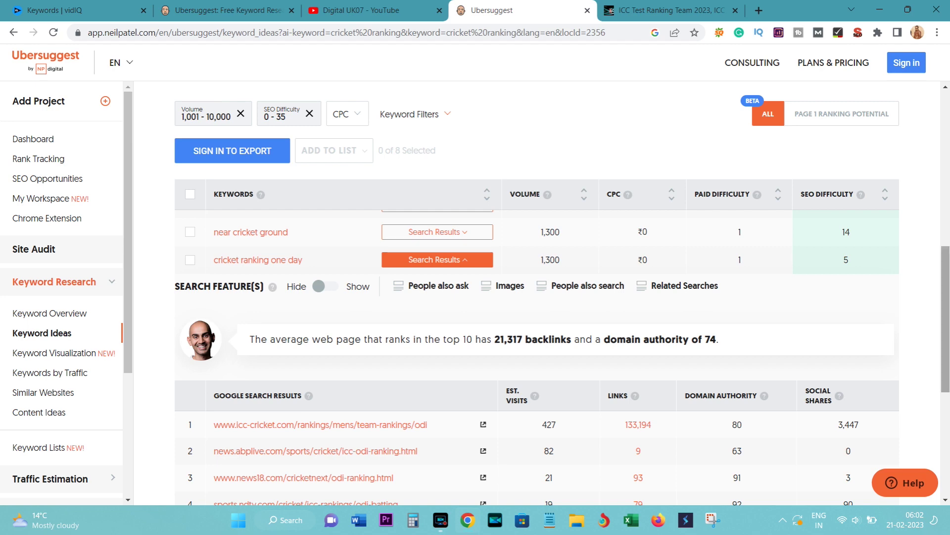
scroll(949, 341, down, 4)
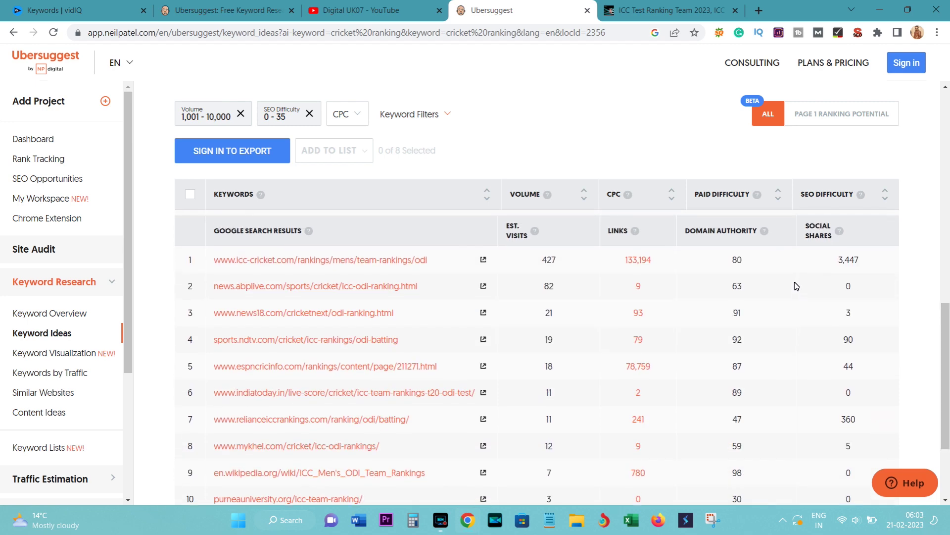
Step: Review the pages ranking for "cricket ranking one day" and the volume and SEO difficulty of the filtered keyword ideas
scroll(945, 346, down, 2)
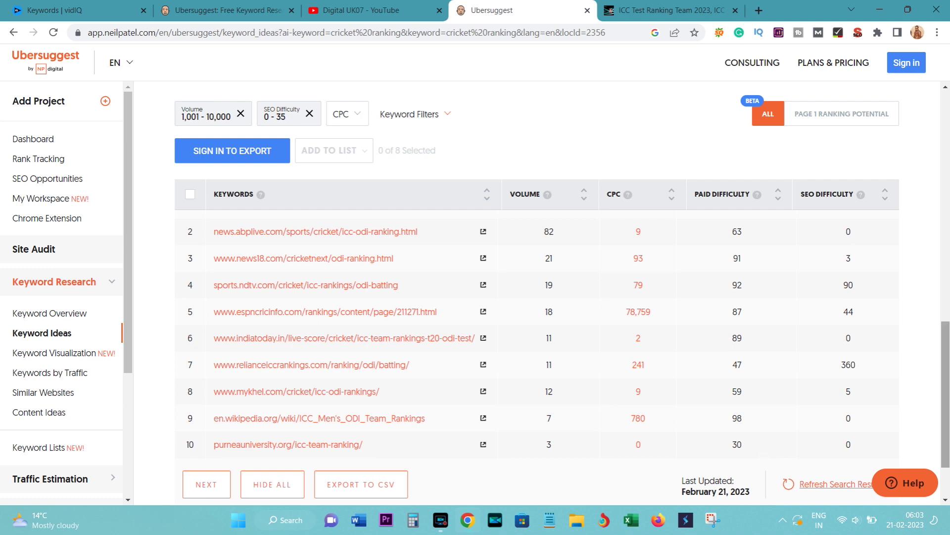
scroll(537, 346, up, 2)
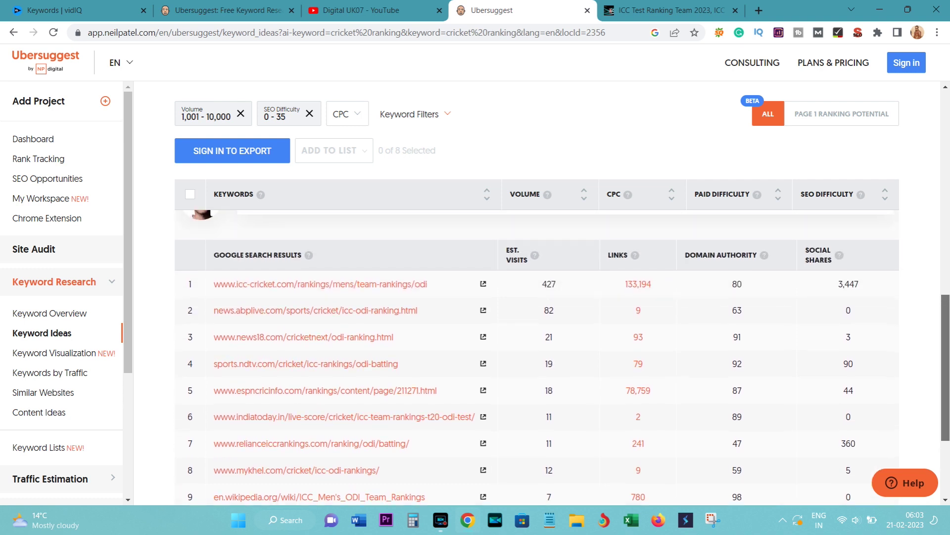
scroll(537, 346, up, 9)
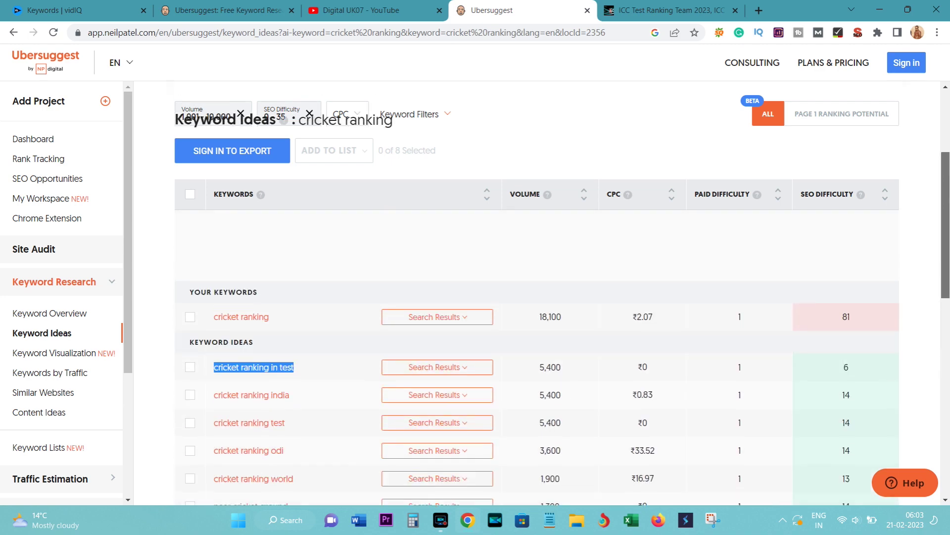
scroll(437, 449, down, 3)
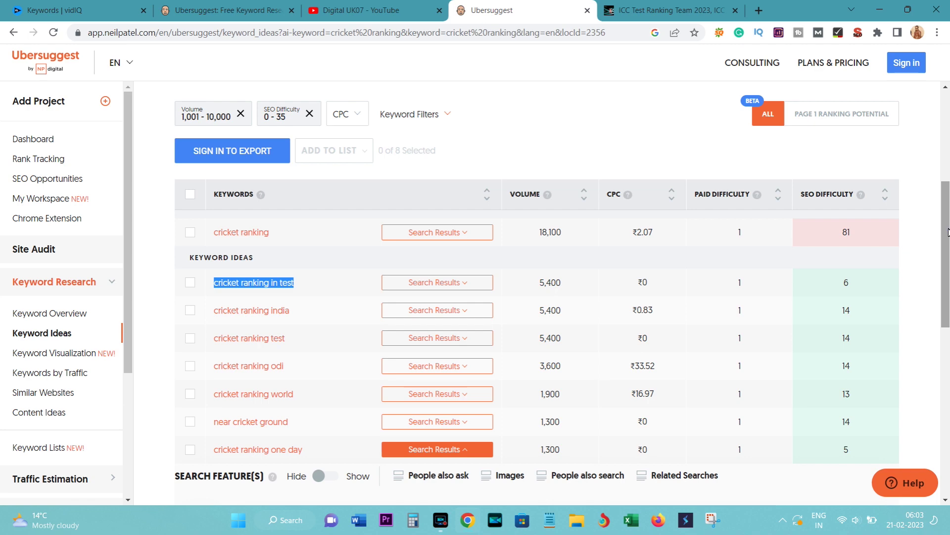
scroll(437, 449, down, 3)
scroll(437, 449, up, 8)
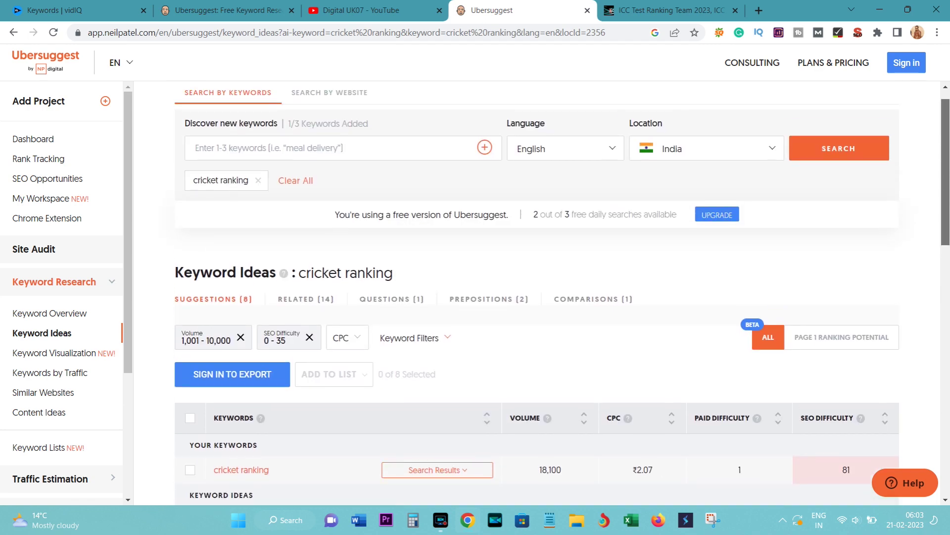
scroll(537, 292, down, 5)
scroll(634, 134, up, 2)
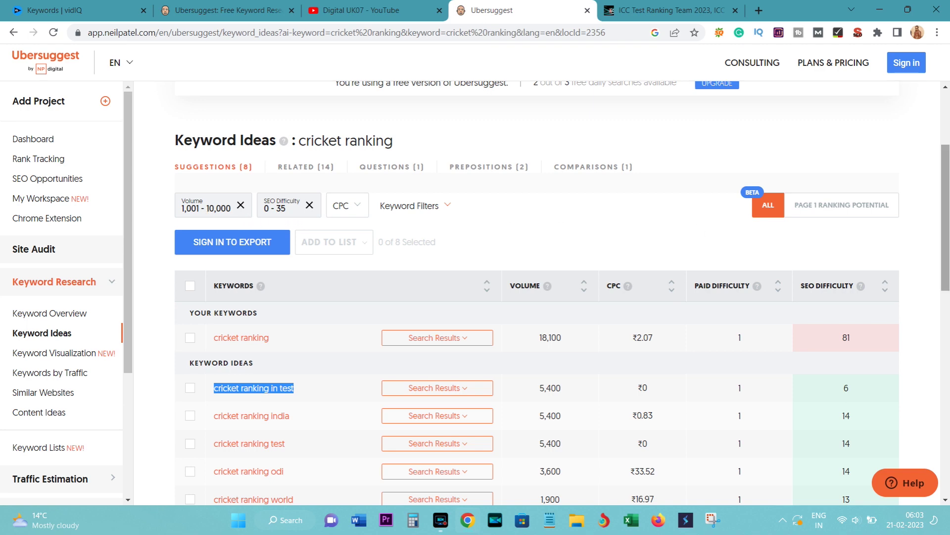
Step: Examine the domain authority column and the full list of Google search results for "cricket ranking one day"
scroll(624, 242, down, 3)
scroll(537, 347, down, 4)
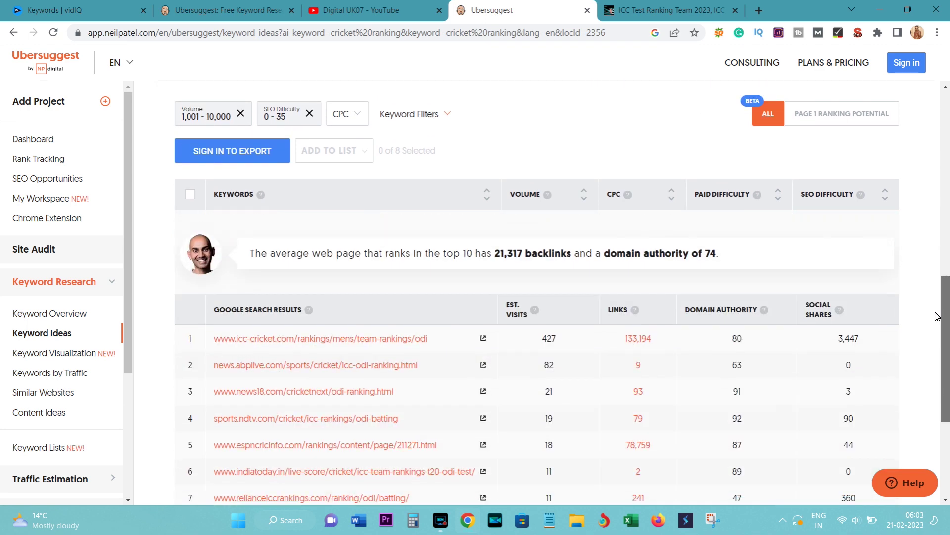
scroll(949, 342, down, 1)
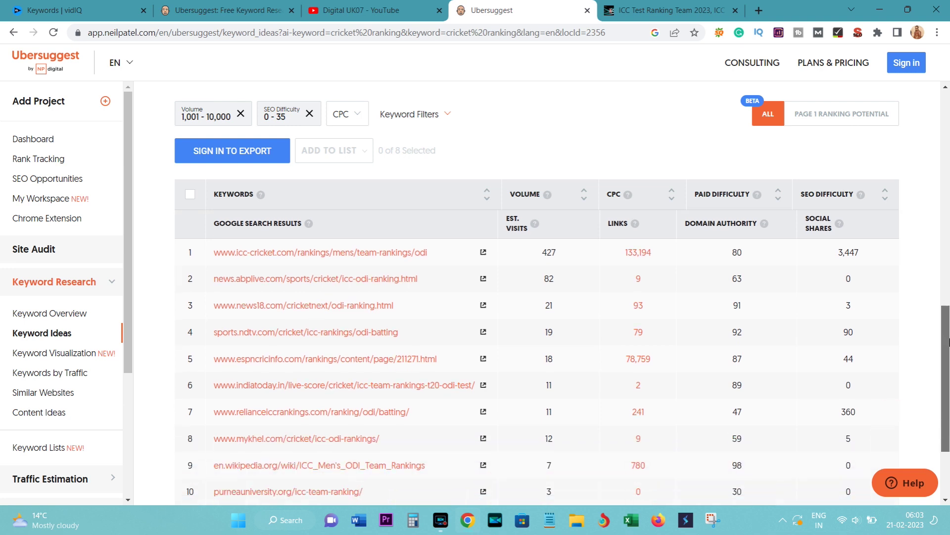
drag(949, 341, 949, 339)
drag(737, 256, 736, 443)
click(736, 444)
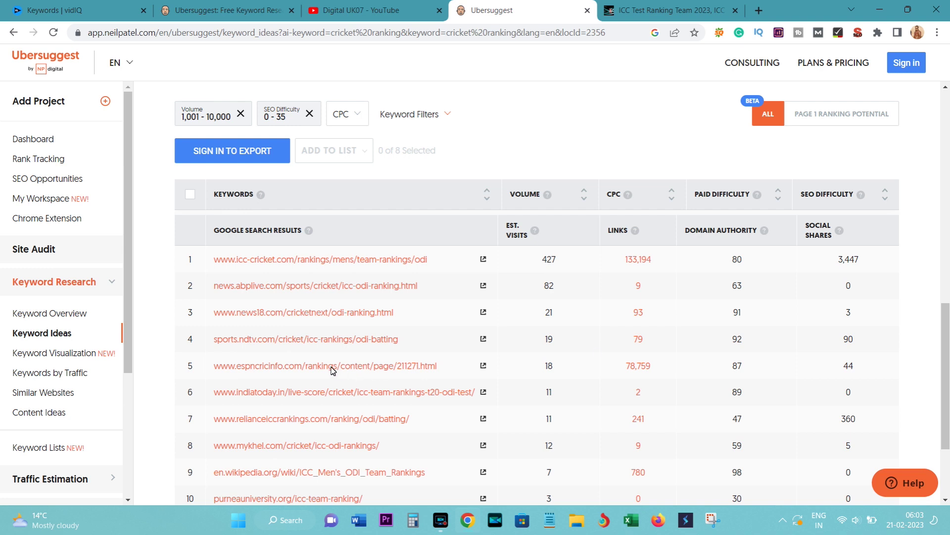
drag(948, 390, 948, 424)
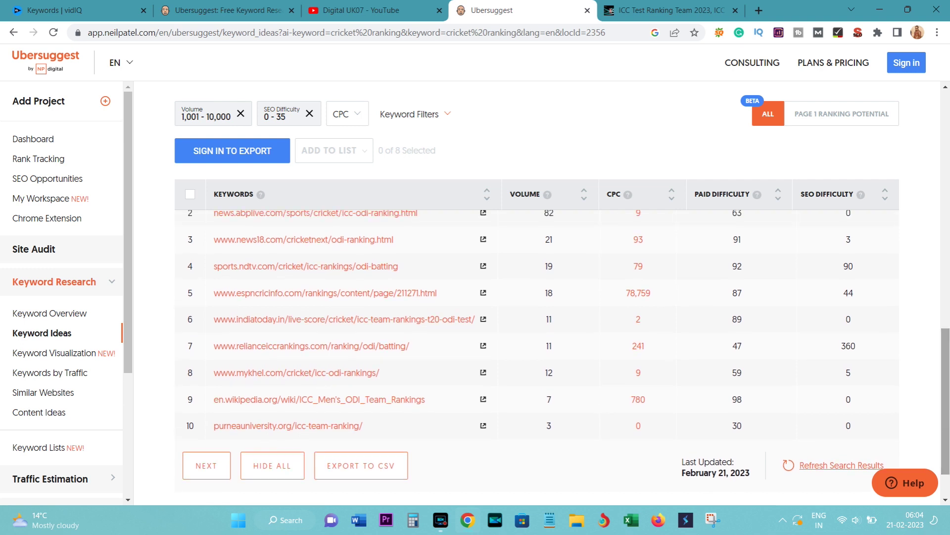
Step: Compare the average backlinks and domain authority for "cricket ranking one day" with the other "cricket ranking" keyword suggestions
drag(949, 425, 949, 254)
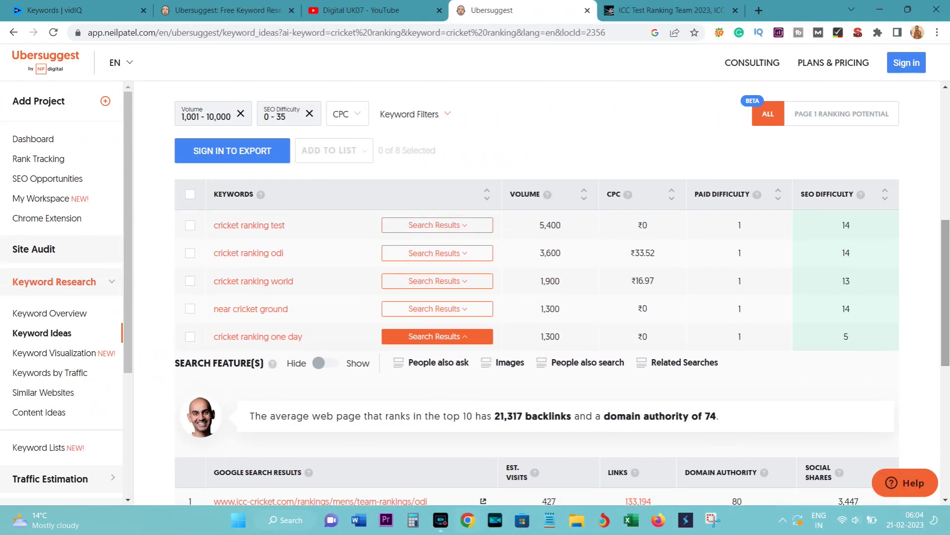
scroll(537, 346, down, 5)
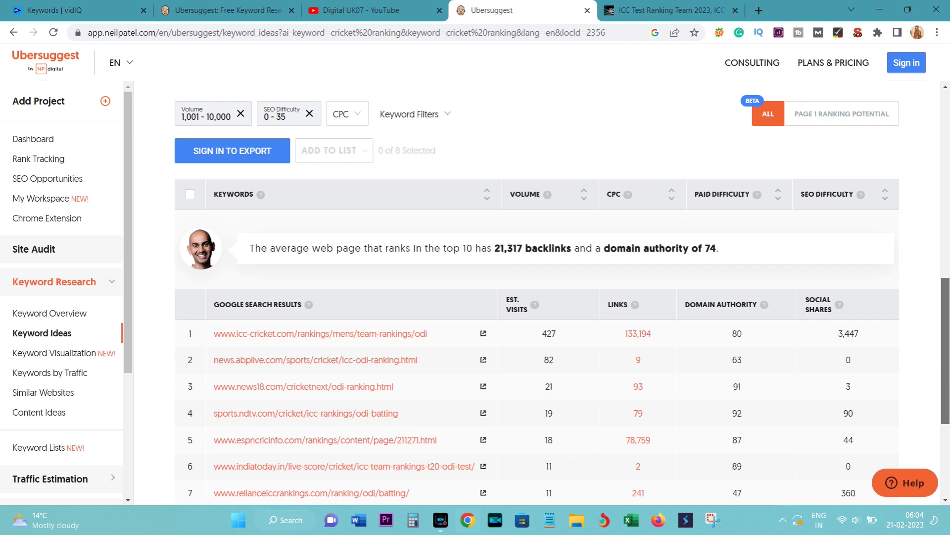
scroll(537, 347, up, 7)
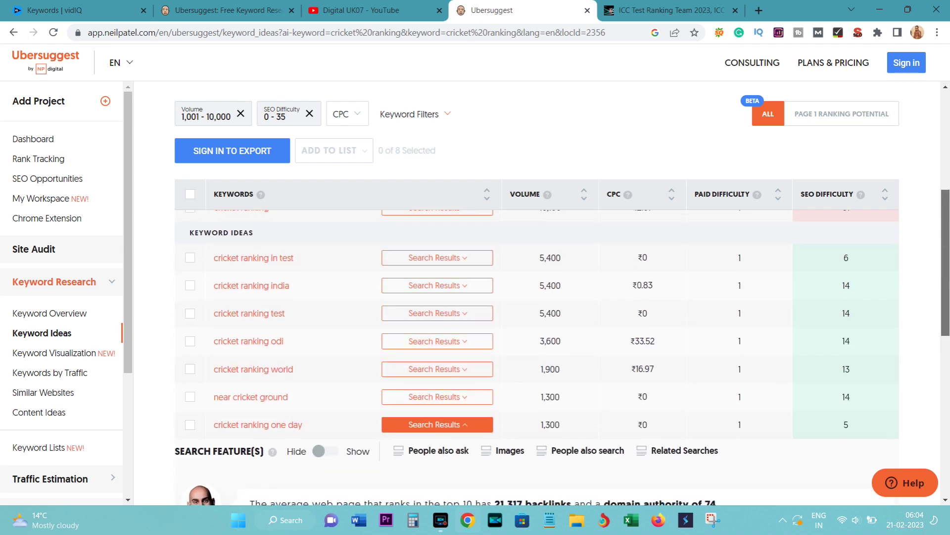
scroll(949, 296, down, 2)
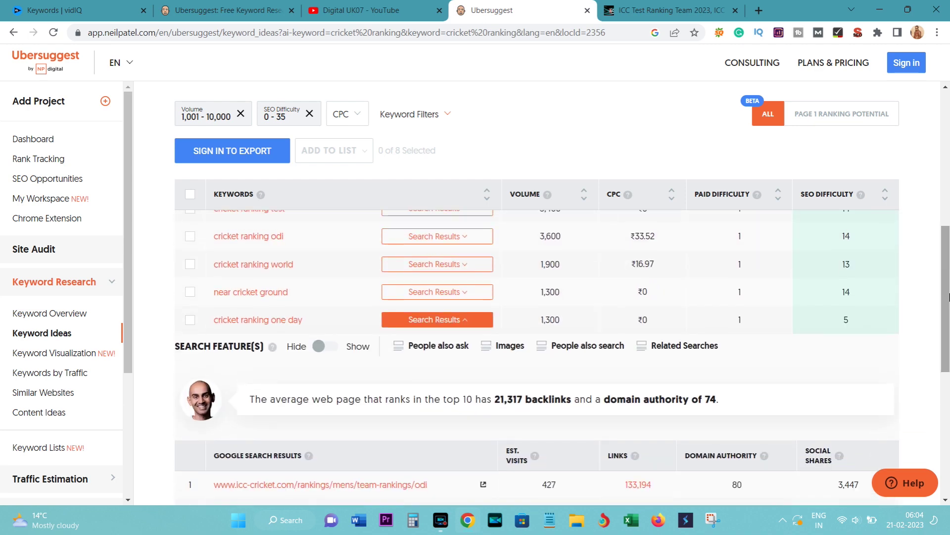
scroll(537, 347, down, 3)
scroll(537, 347, up, 7)
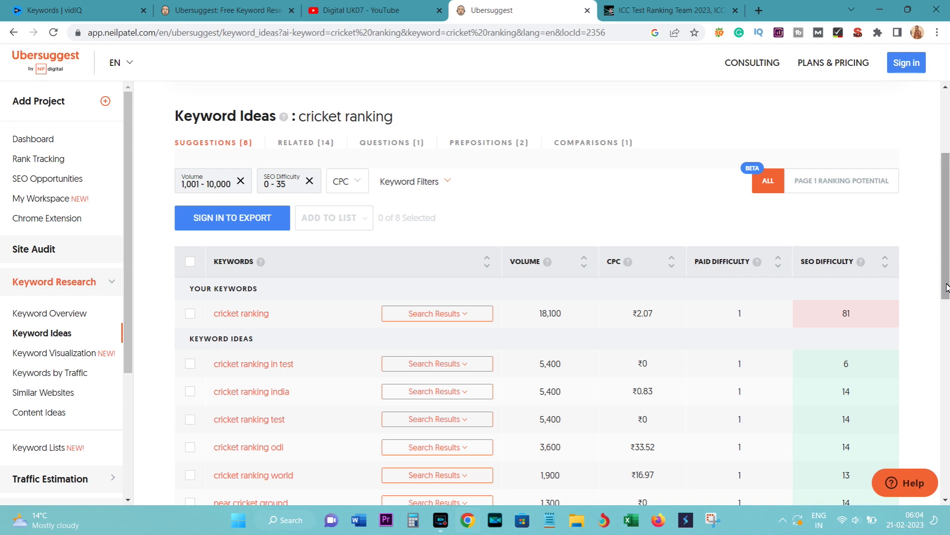
mouse_move(946, 282)
mouse_down()
mouse_move(947, 404)
mouse_move(948, 275)
mouse_up()
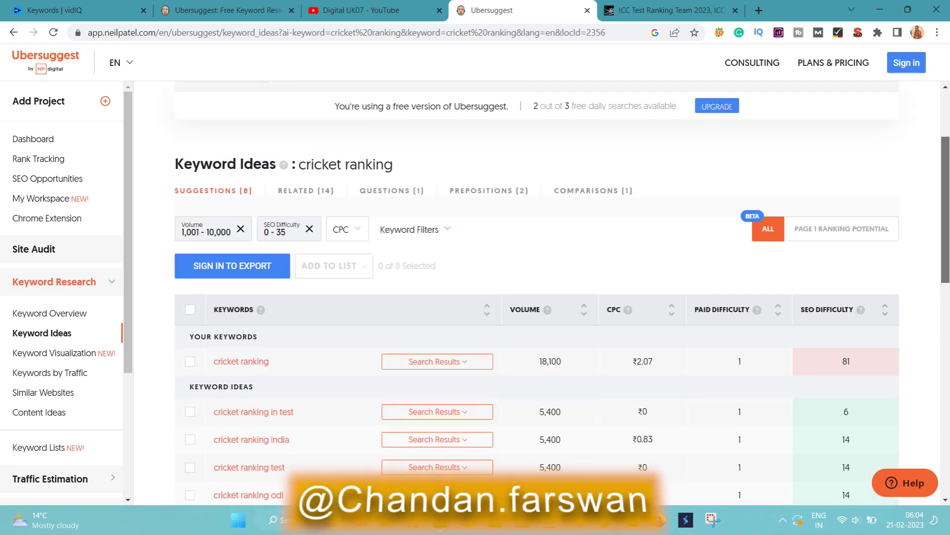
Step: Switch to the Digital UK07 YouTube channel and browse its recently uploaded videos
click(354, 11)
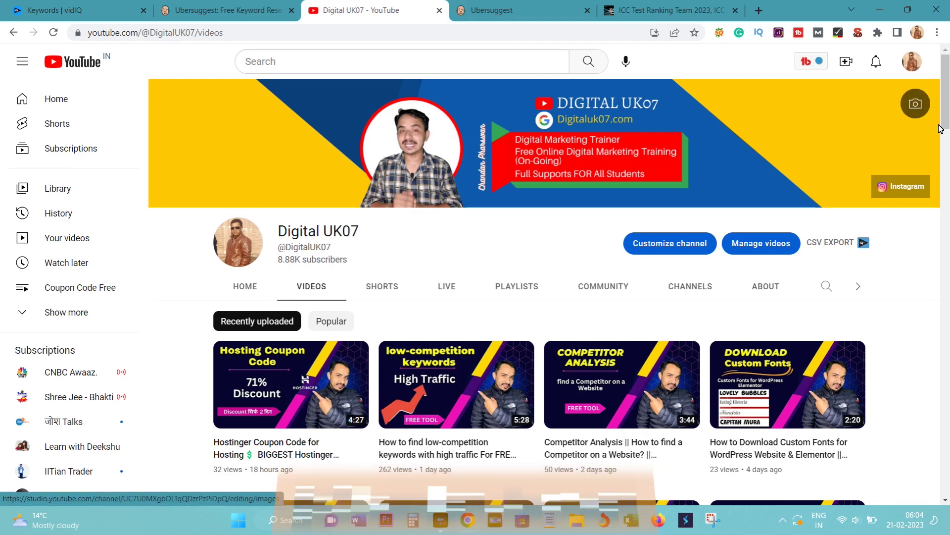
scroll(544, 277, down, 1)
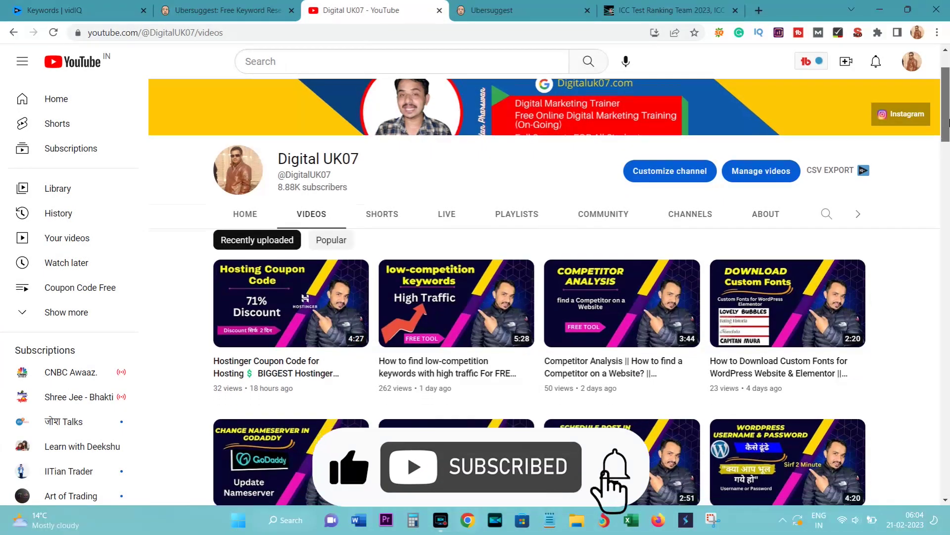
scroll(946, 166, down, 5)
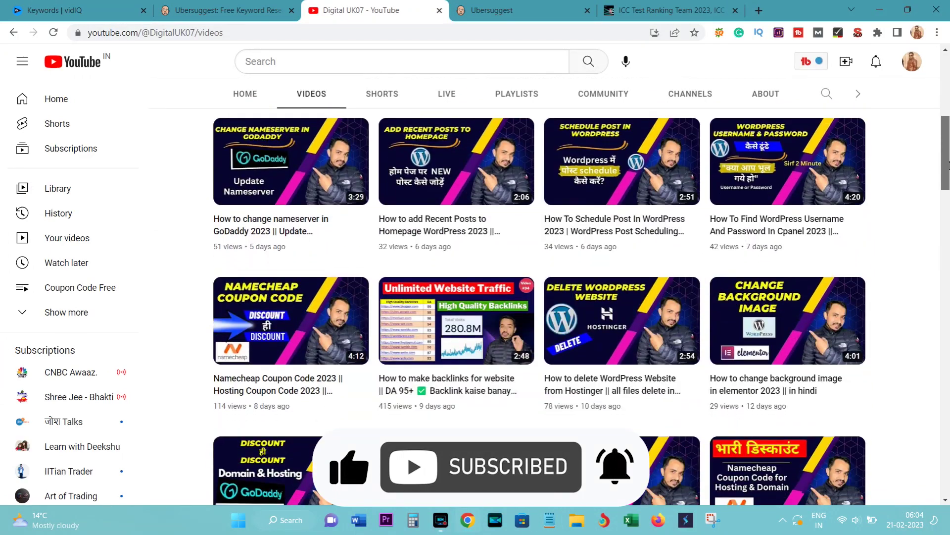
drag(948, 166, 948, 190)
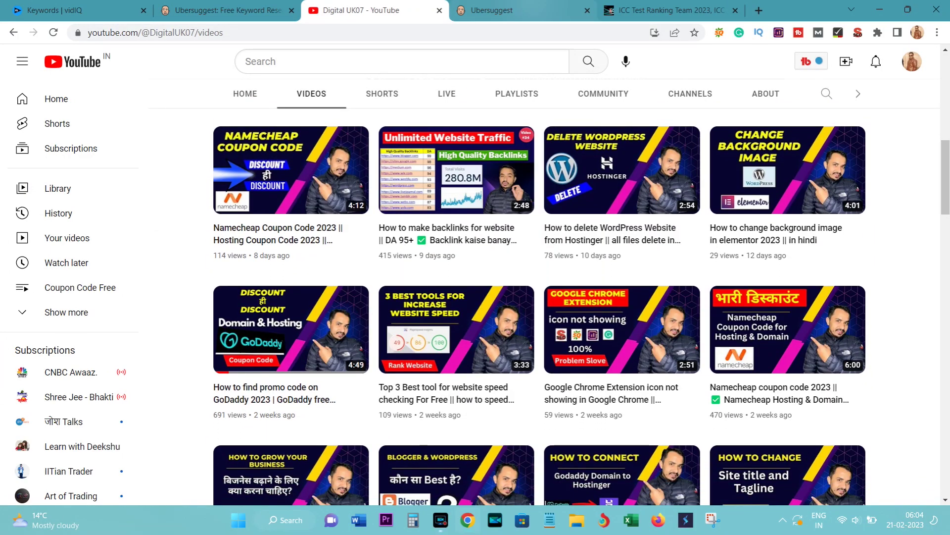